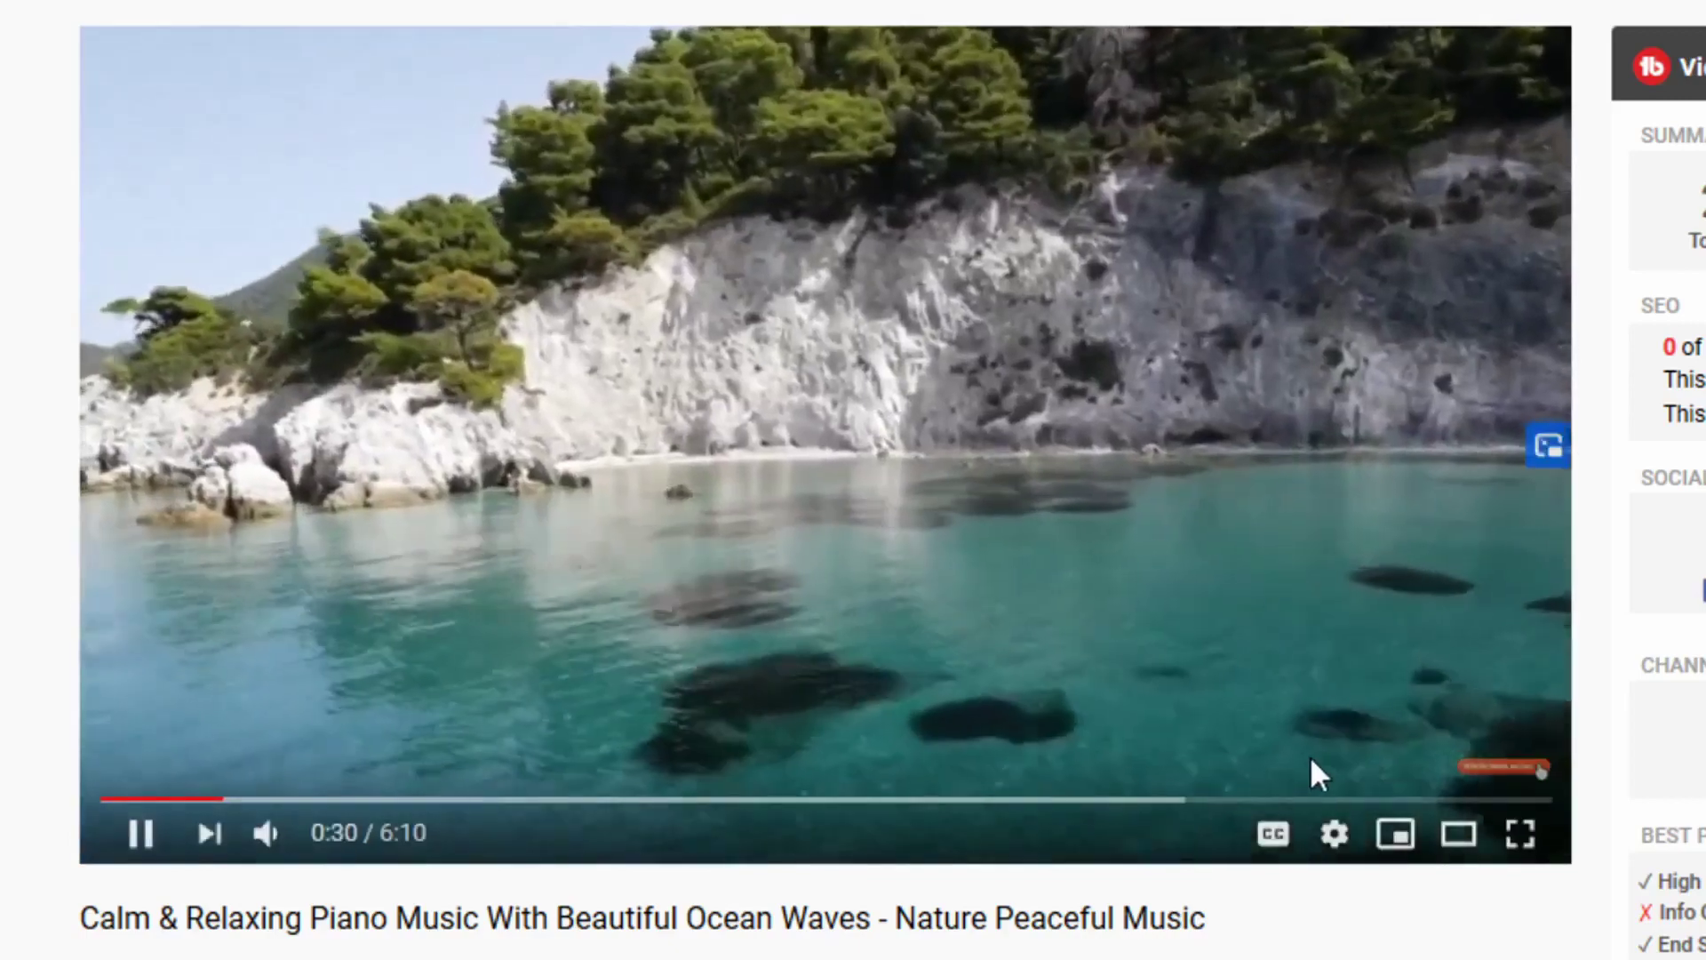
Step: Pause the ocean-waves piano music video at 0:55 of 6:10
scroll(1310, 757, down, 1)
scroll(1311, 755, down, 1)
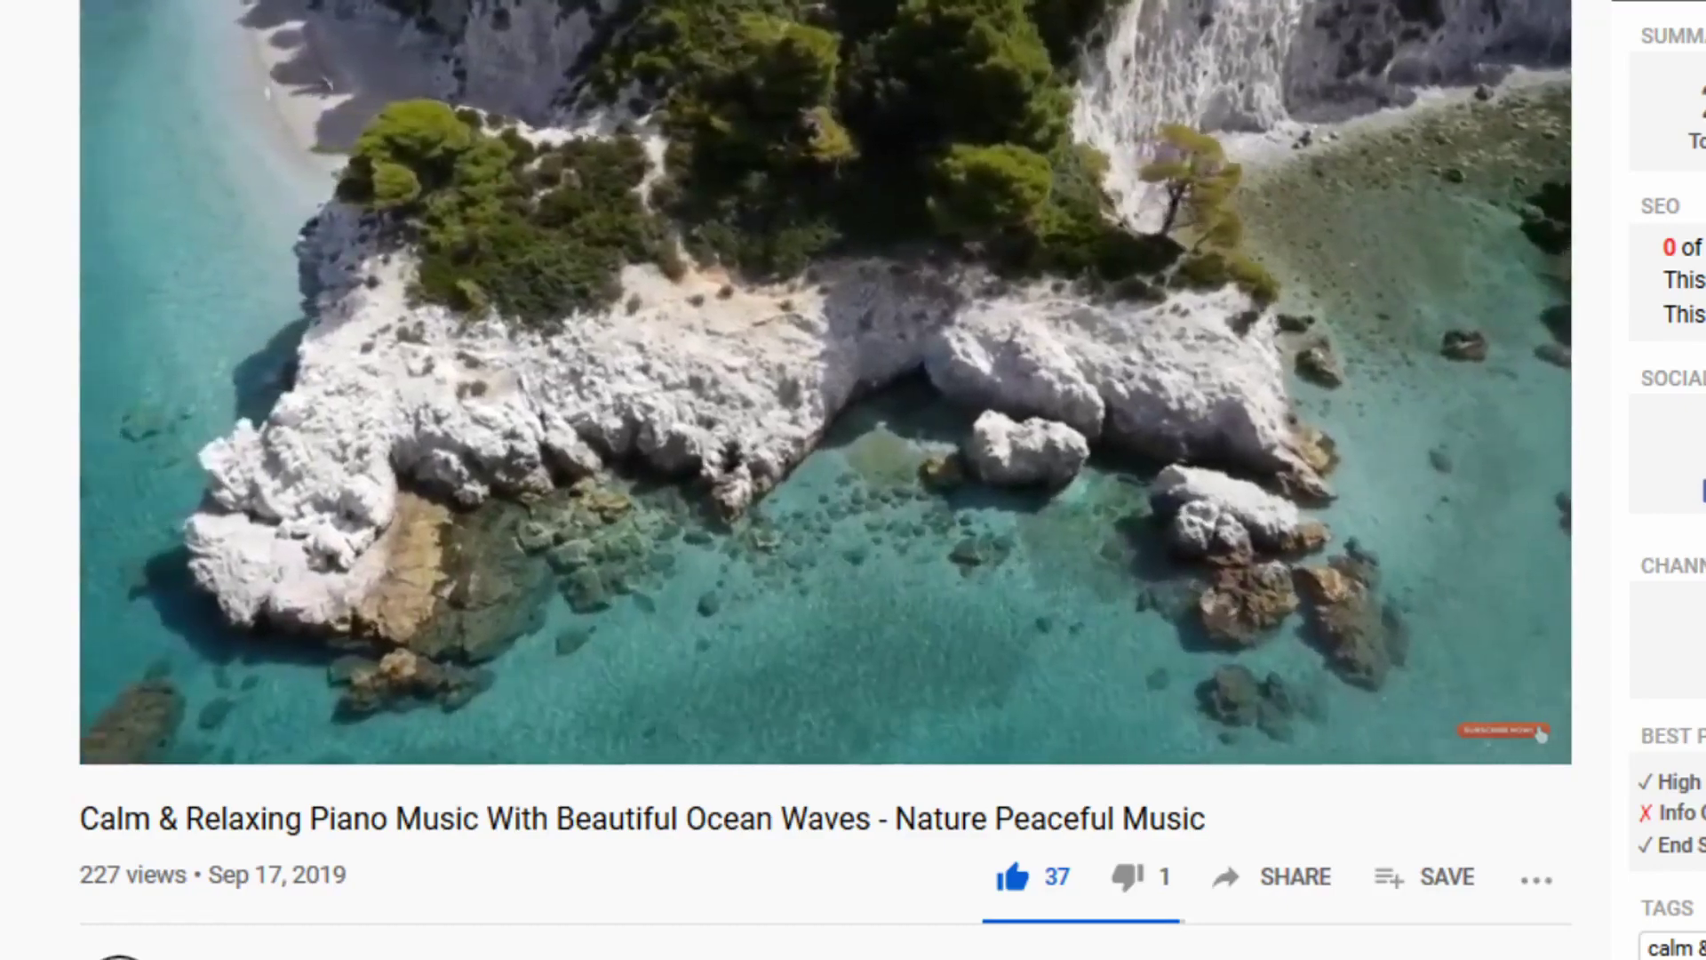
scroll(1244, 257, down, 1)
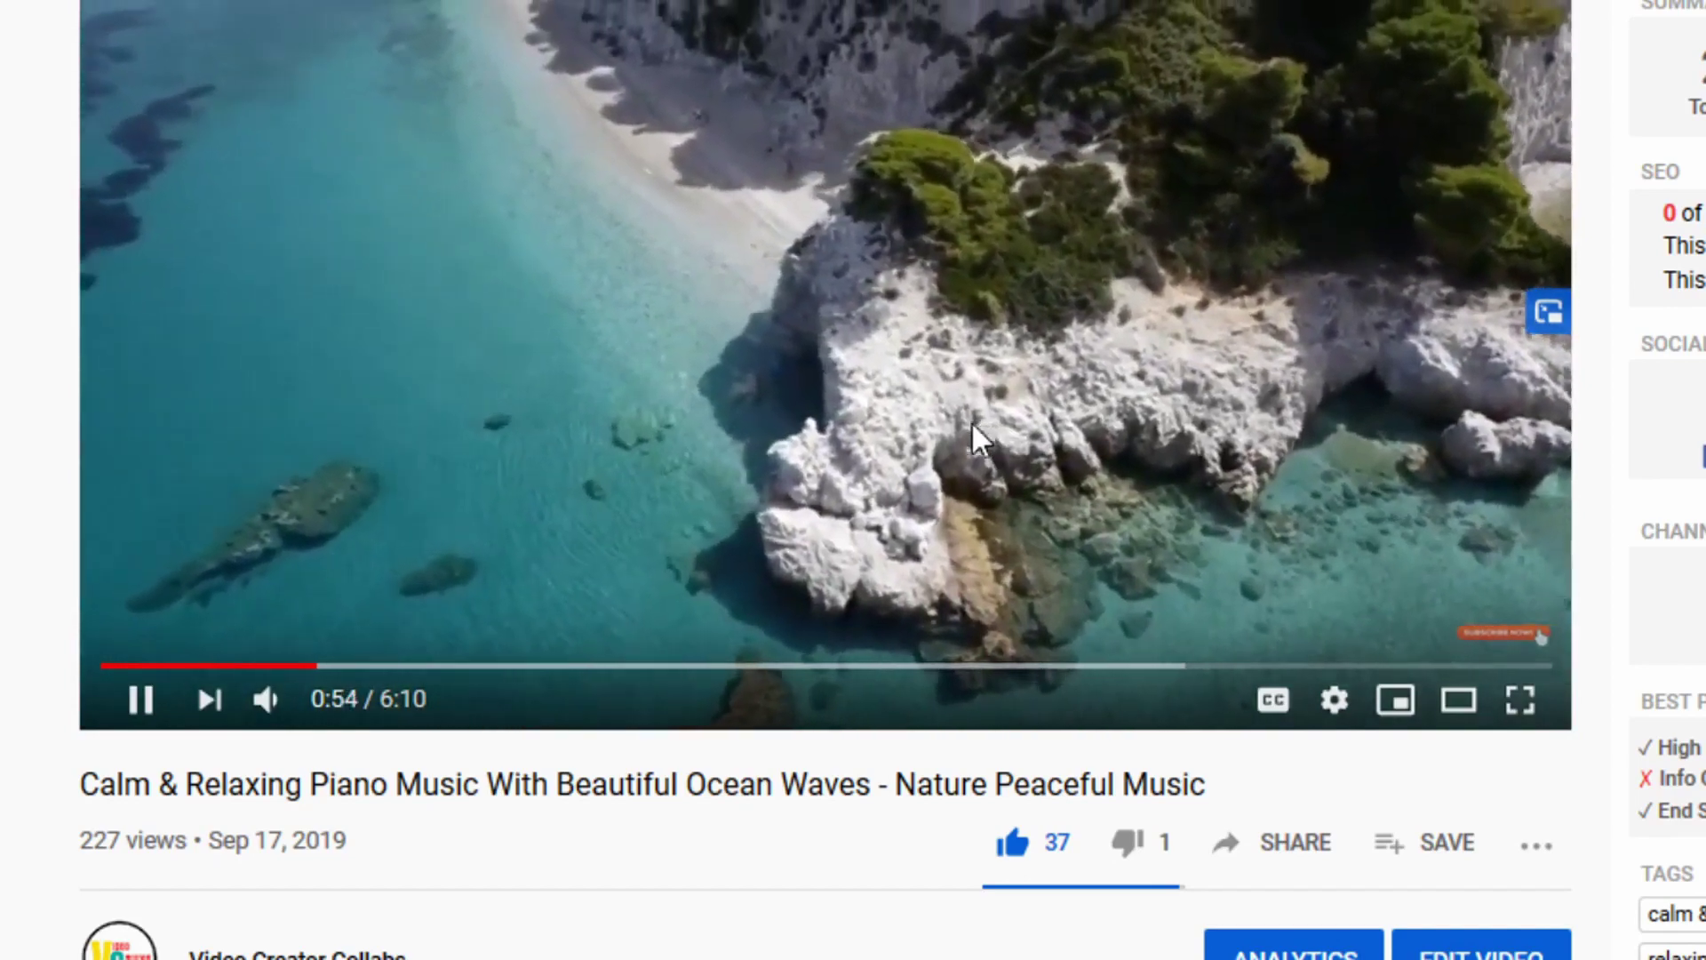
click(972, 421)
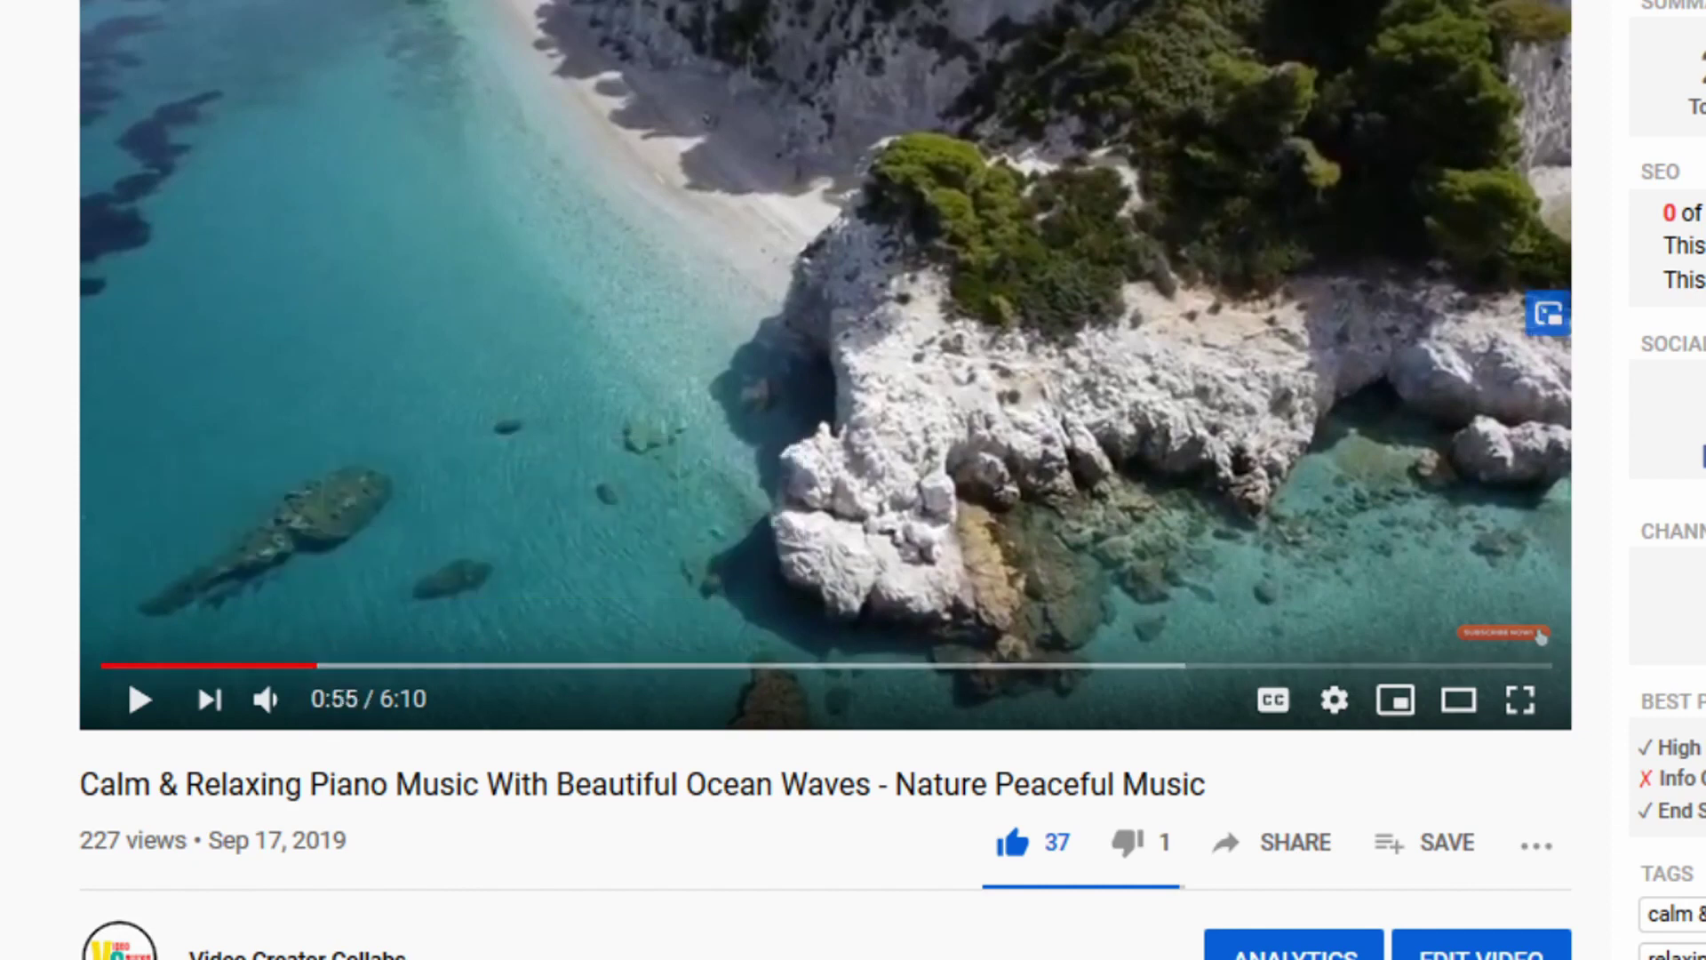
scroll(580, 628, down, 1)
Step: Write and post the public comment '0:54 The video start at this time'
scroll(649, 323, down, 8)
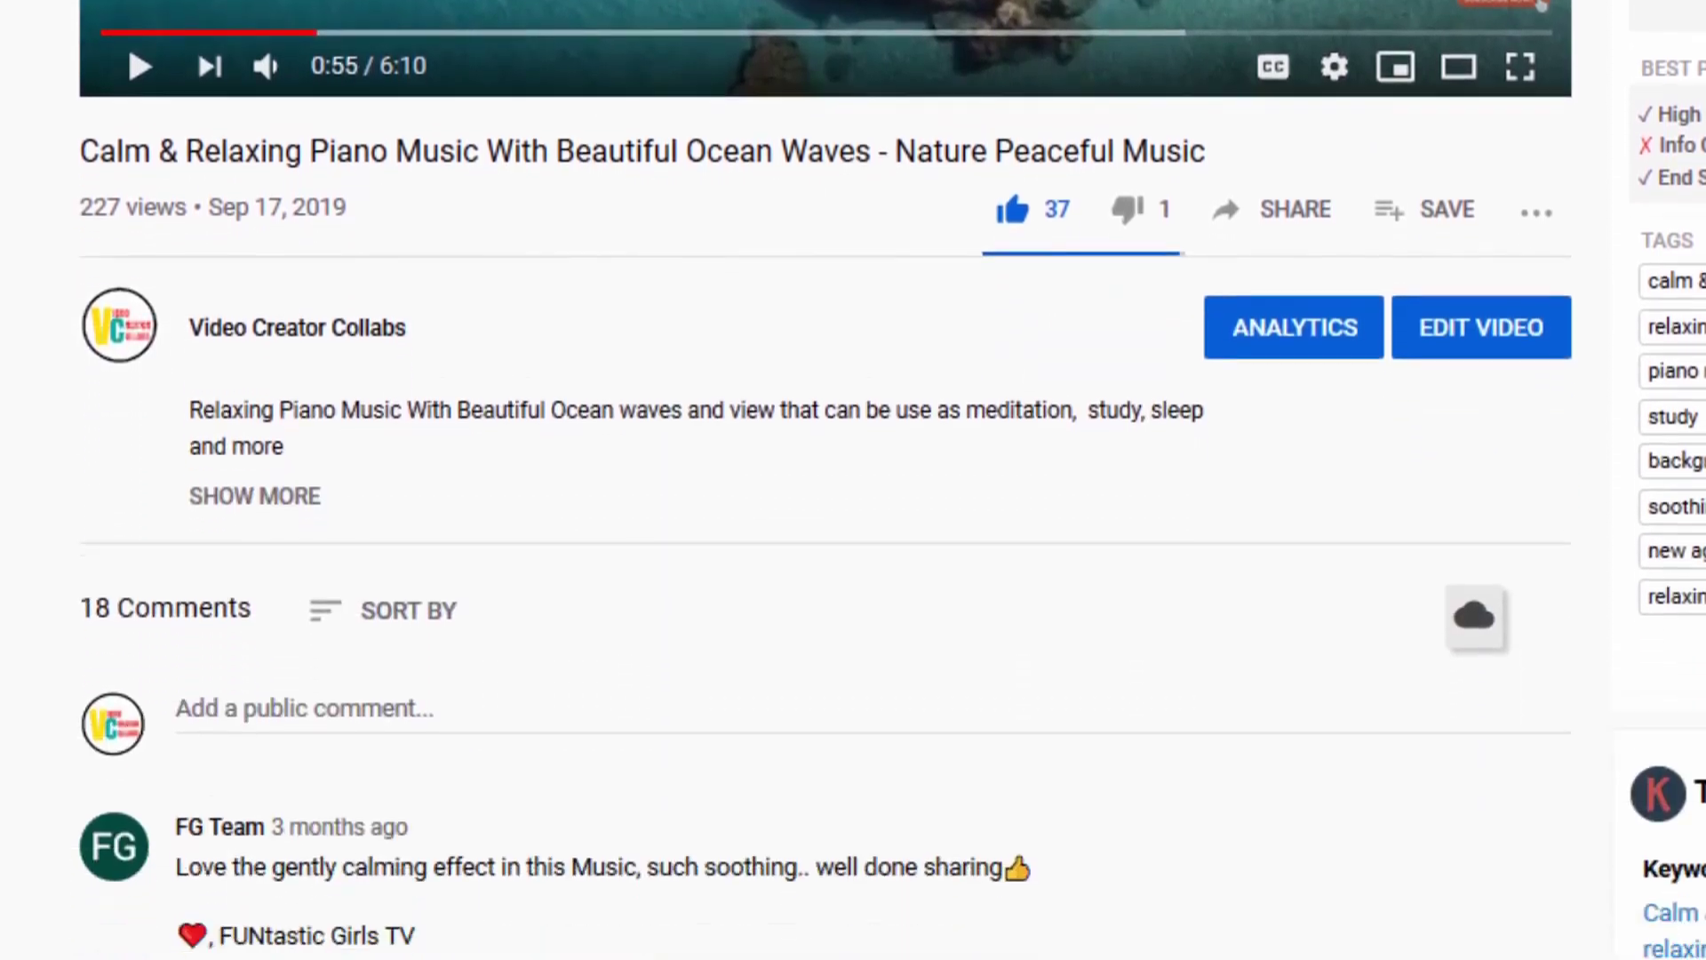
click(639, 487)
scroll(997, 351, down, 1)
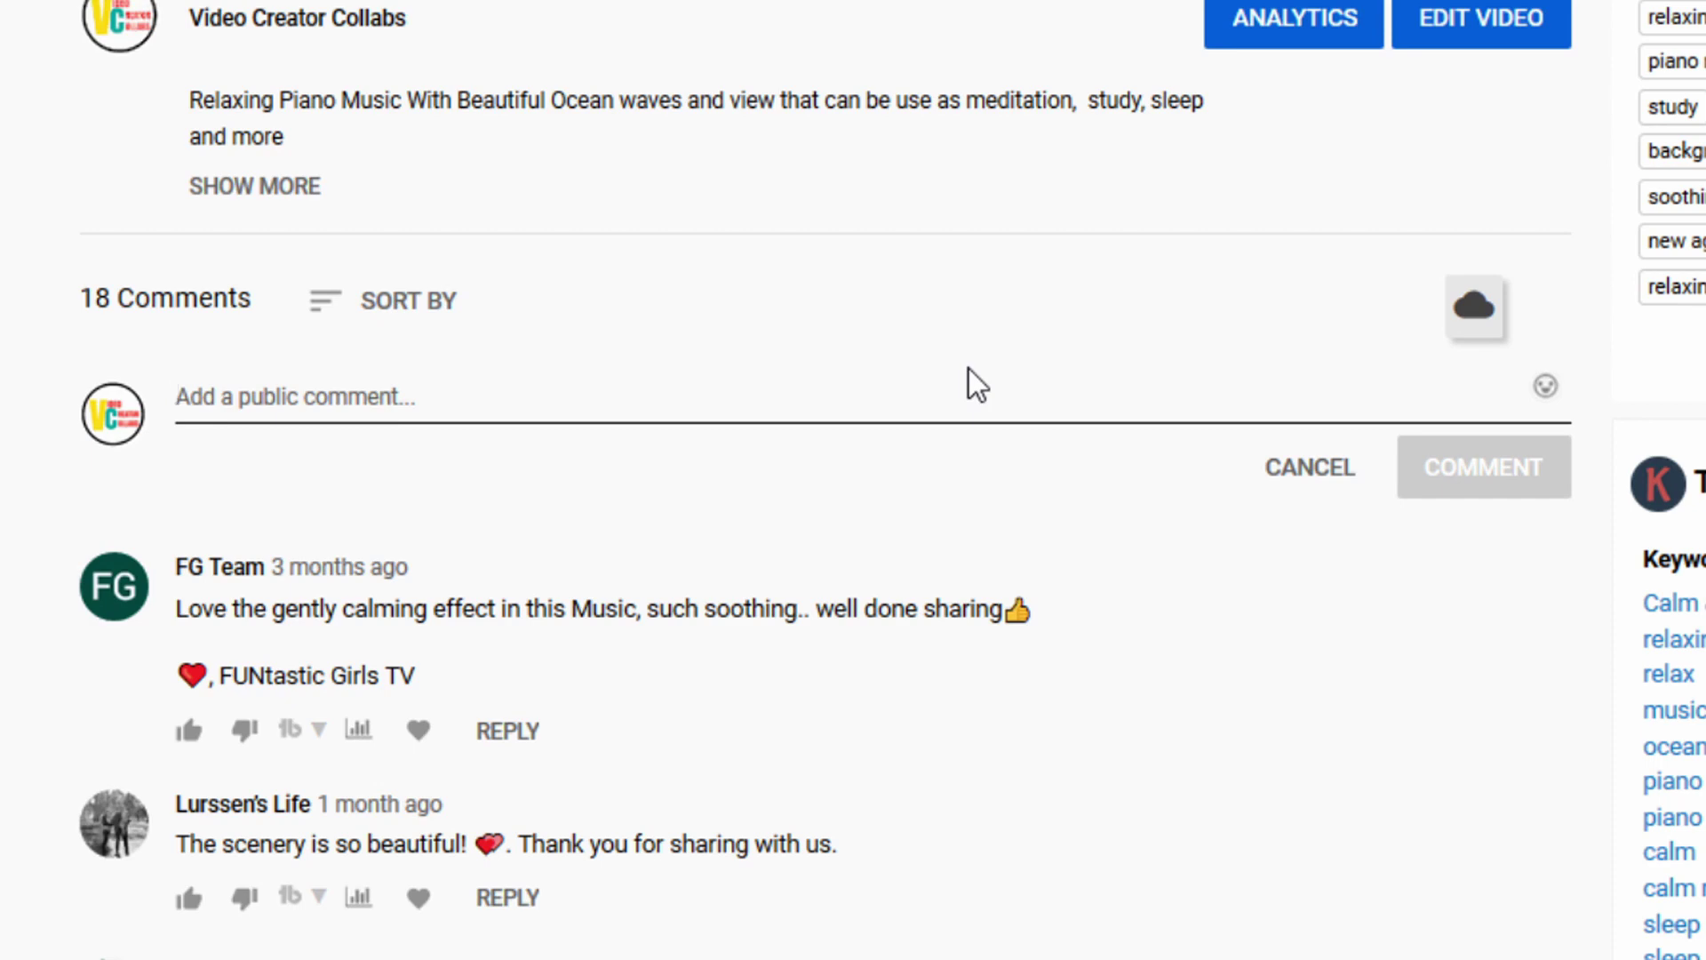
text(0:54)
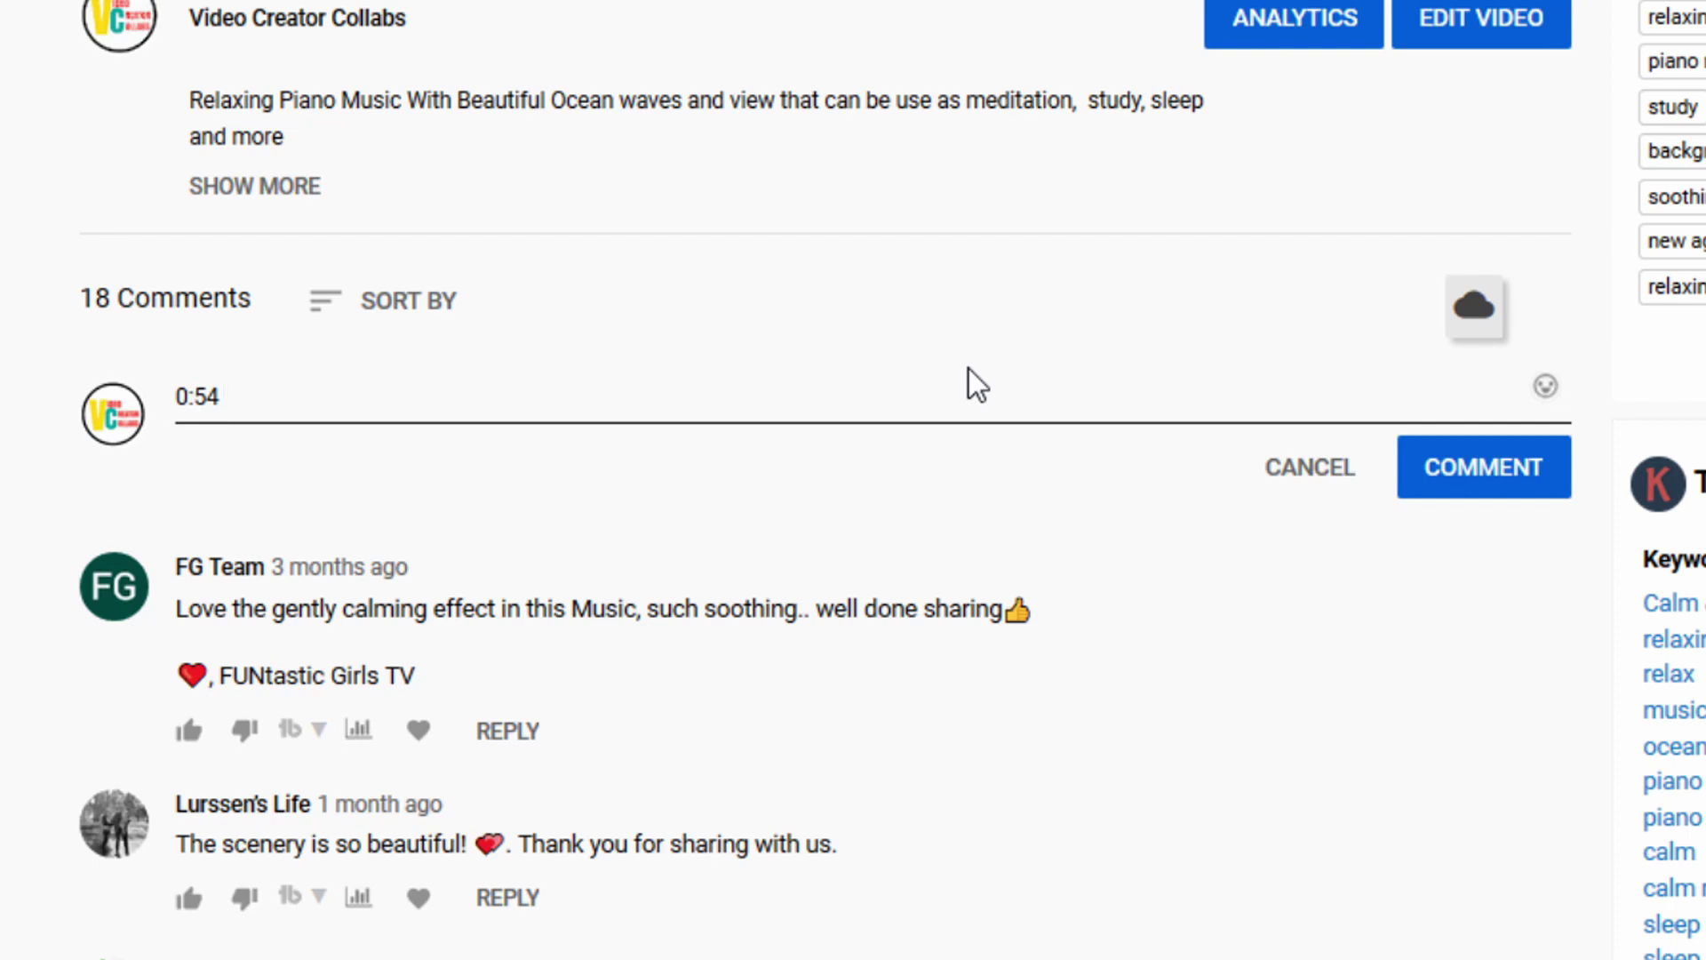
text(The video star)
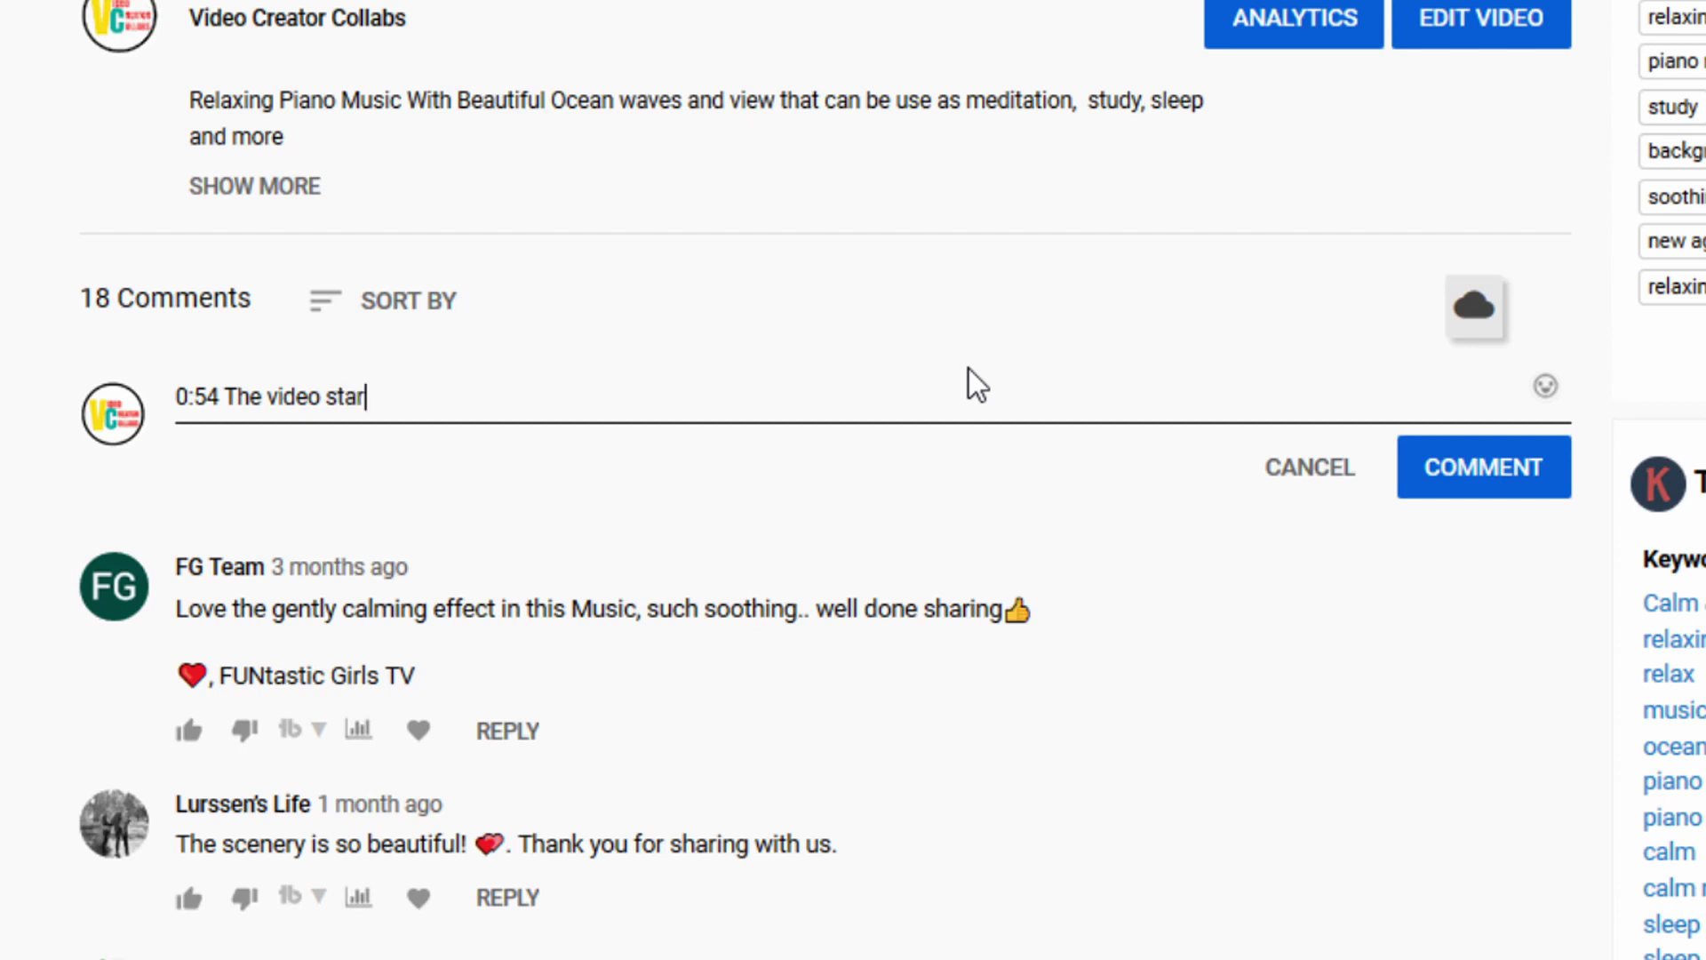
text(t at this time)
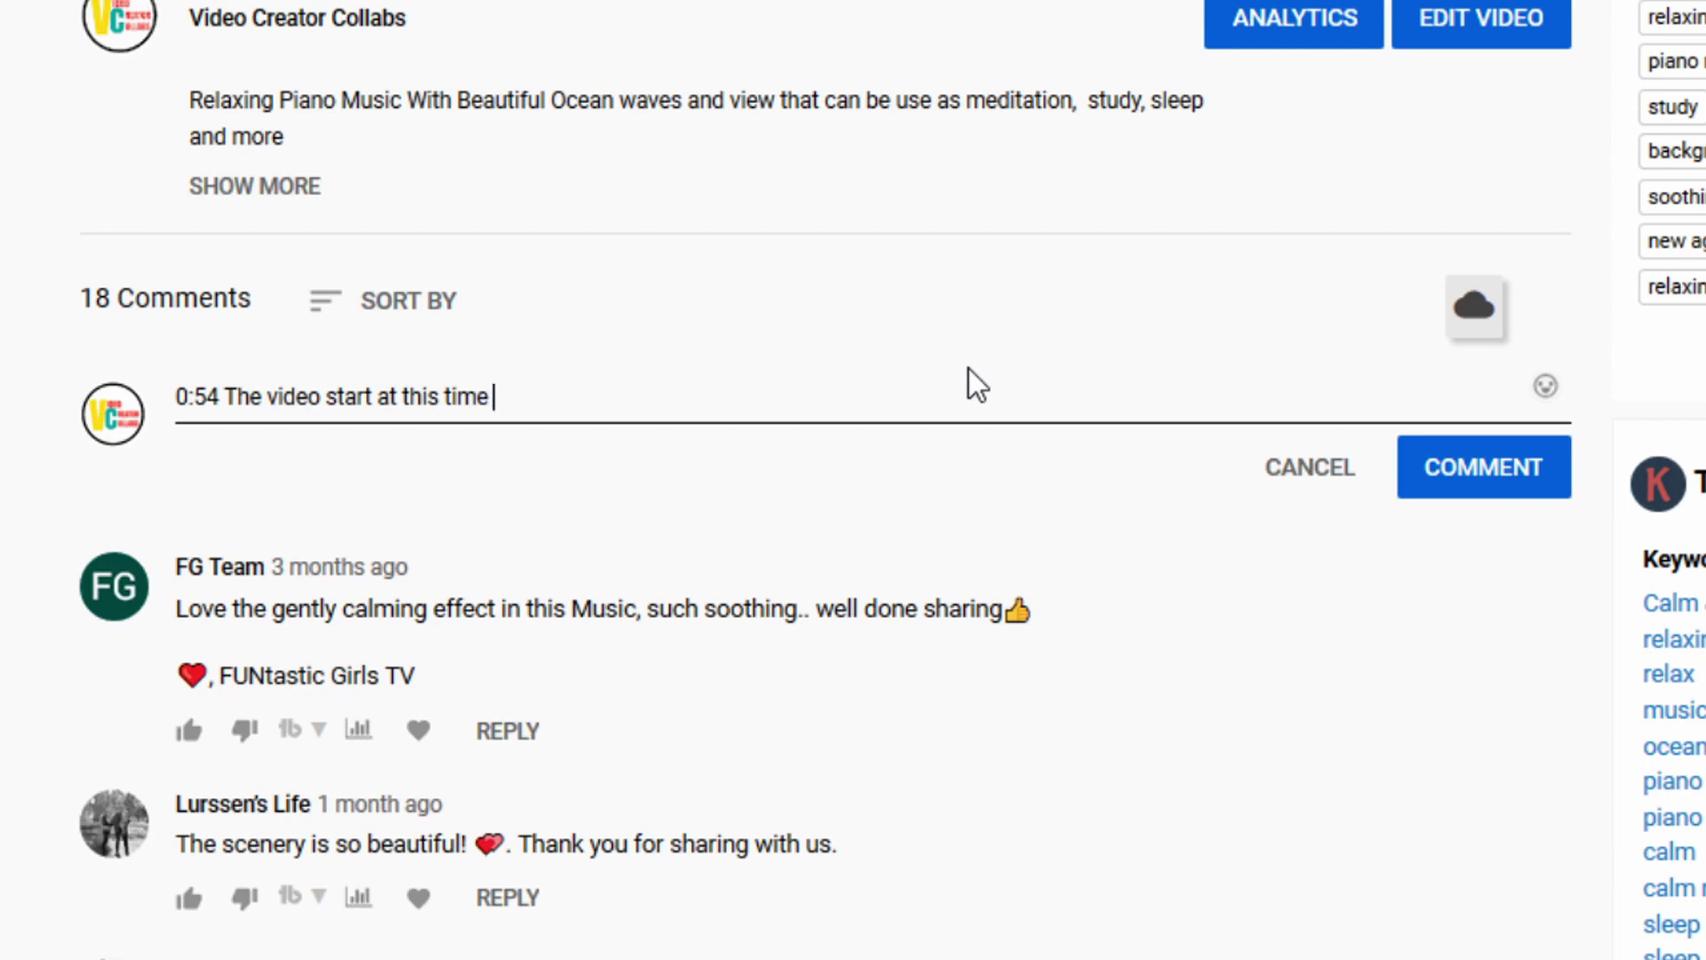
click(1483, 467)
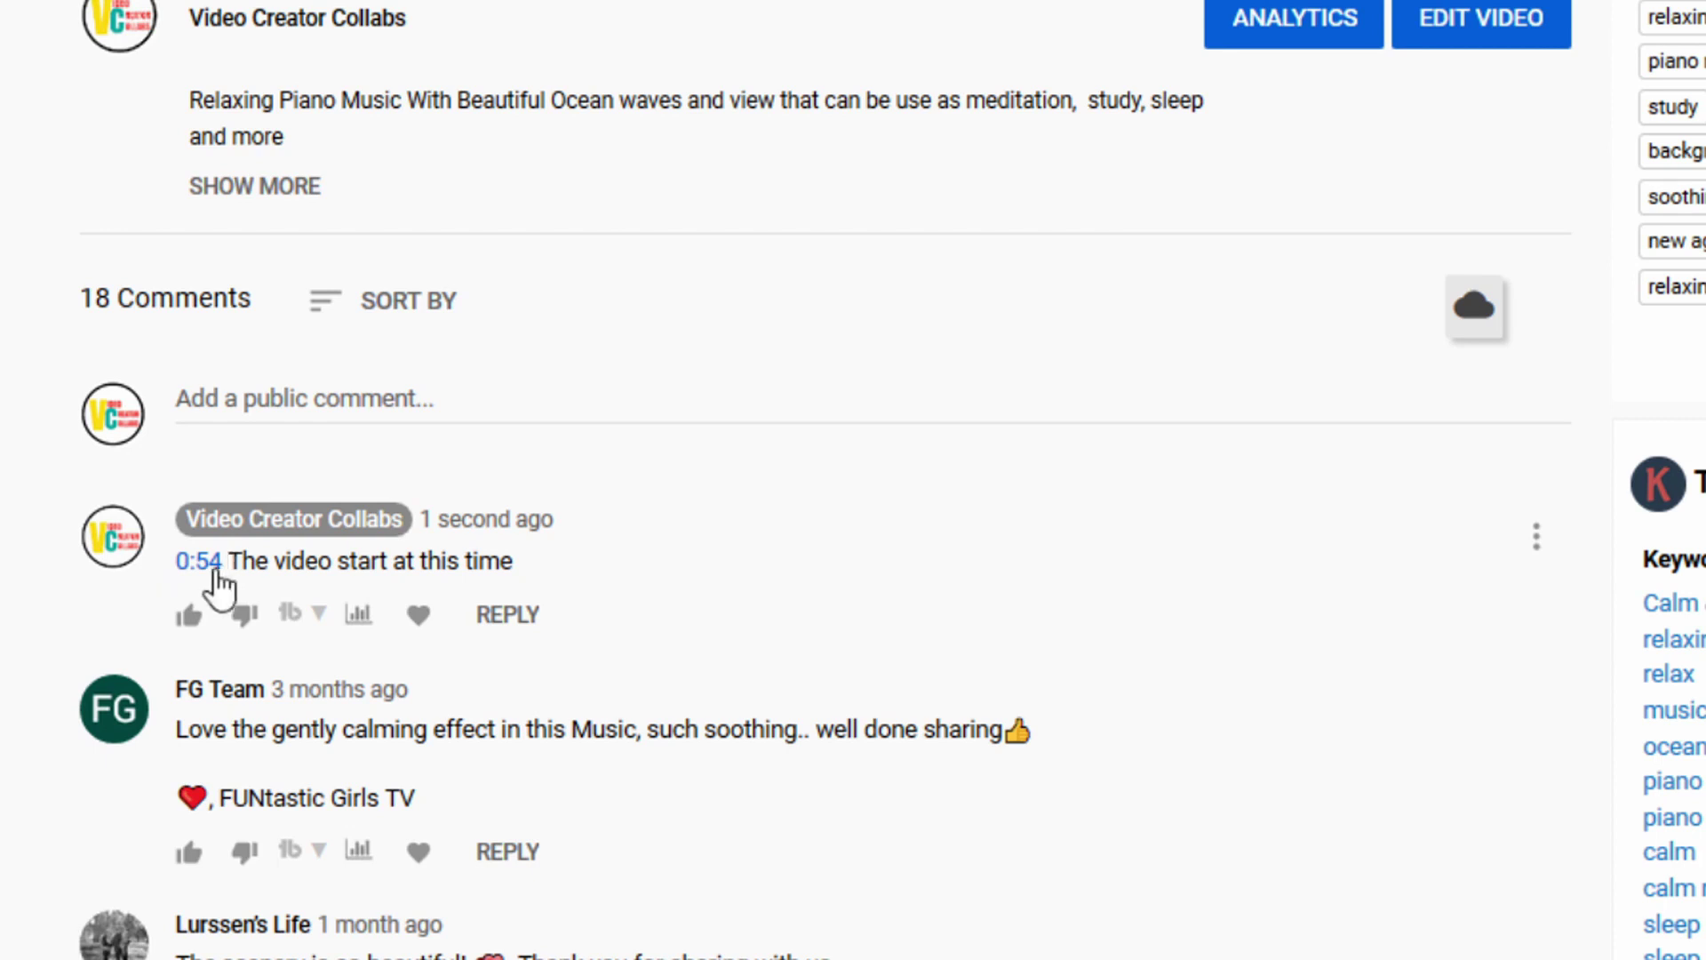
Step: Follow the 0:54 timestamp link in the posted comment to jump playback back to 0:54
click(217, 576)
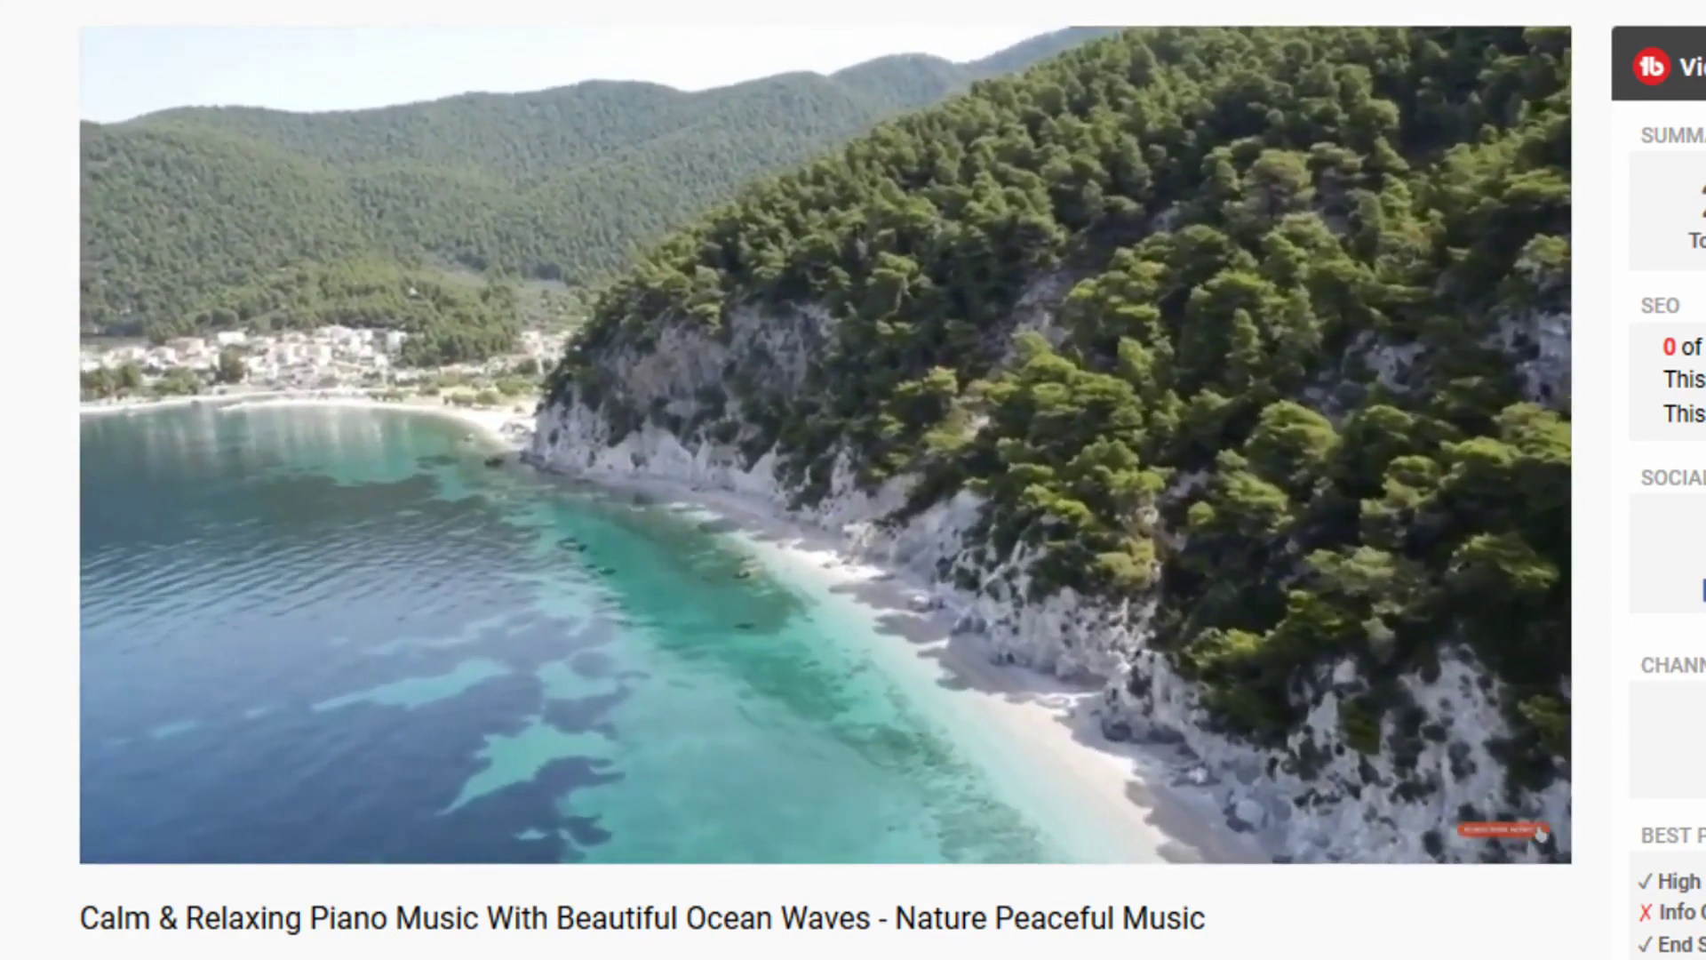
scroll(826, 445, down, 1)
scroll(826, 480, down, 6)
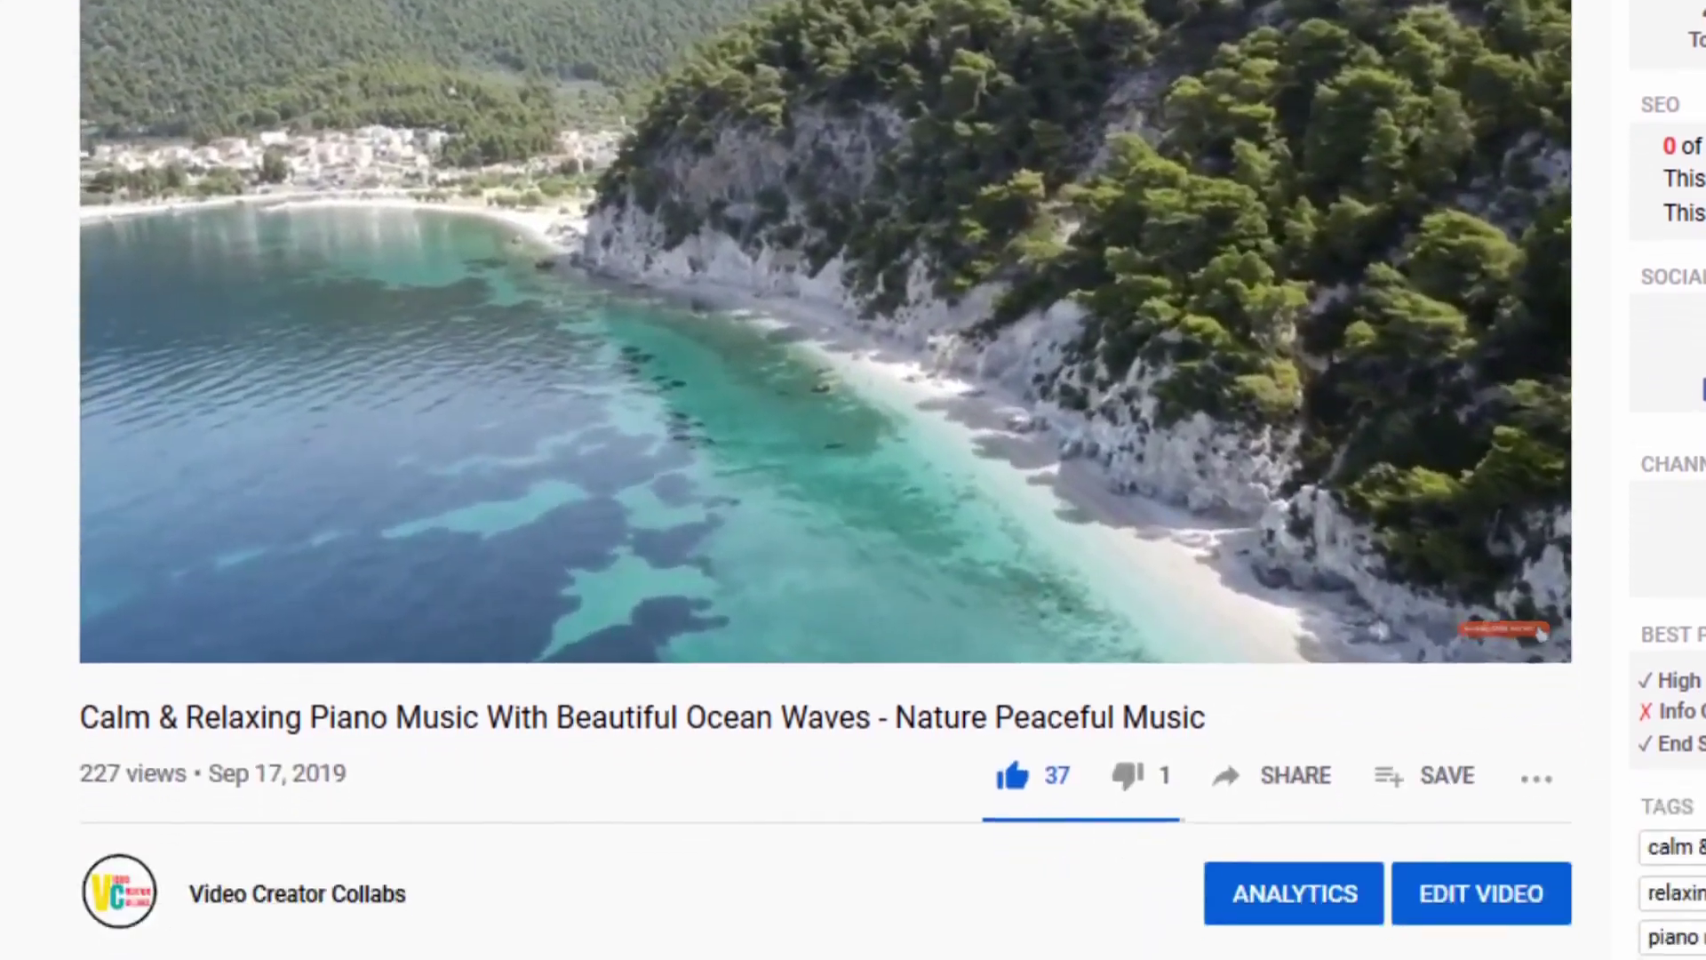
scroll(825, 481, down, 1)
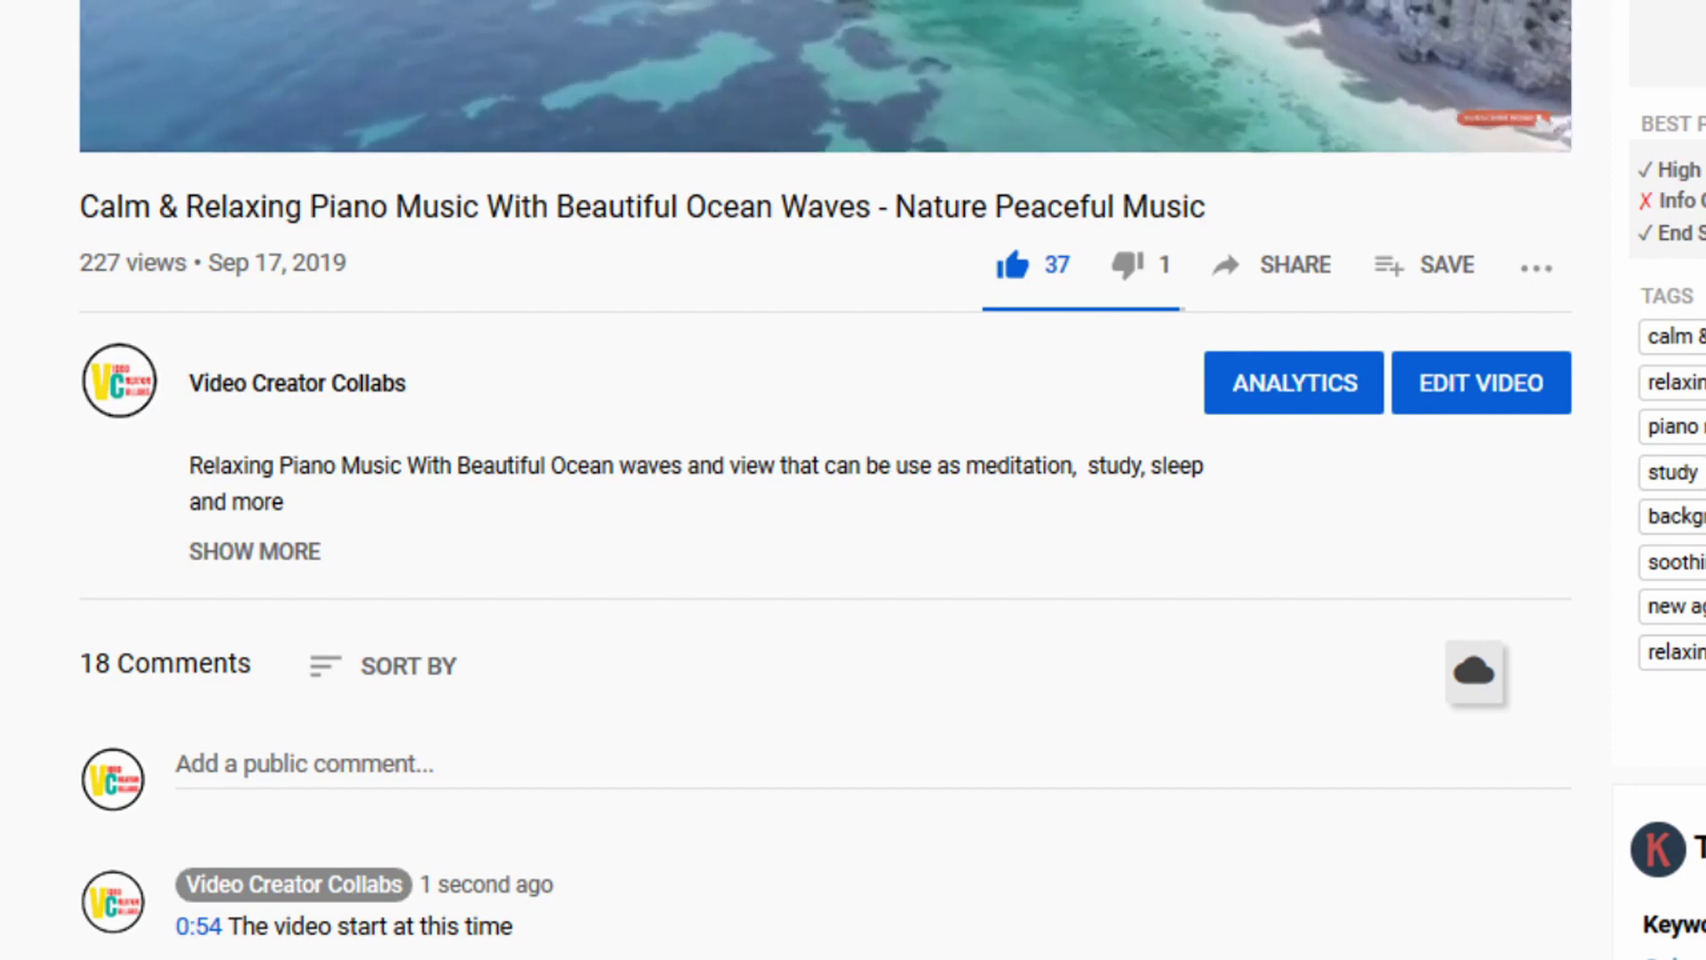
scroll(826, 479, down, 1)
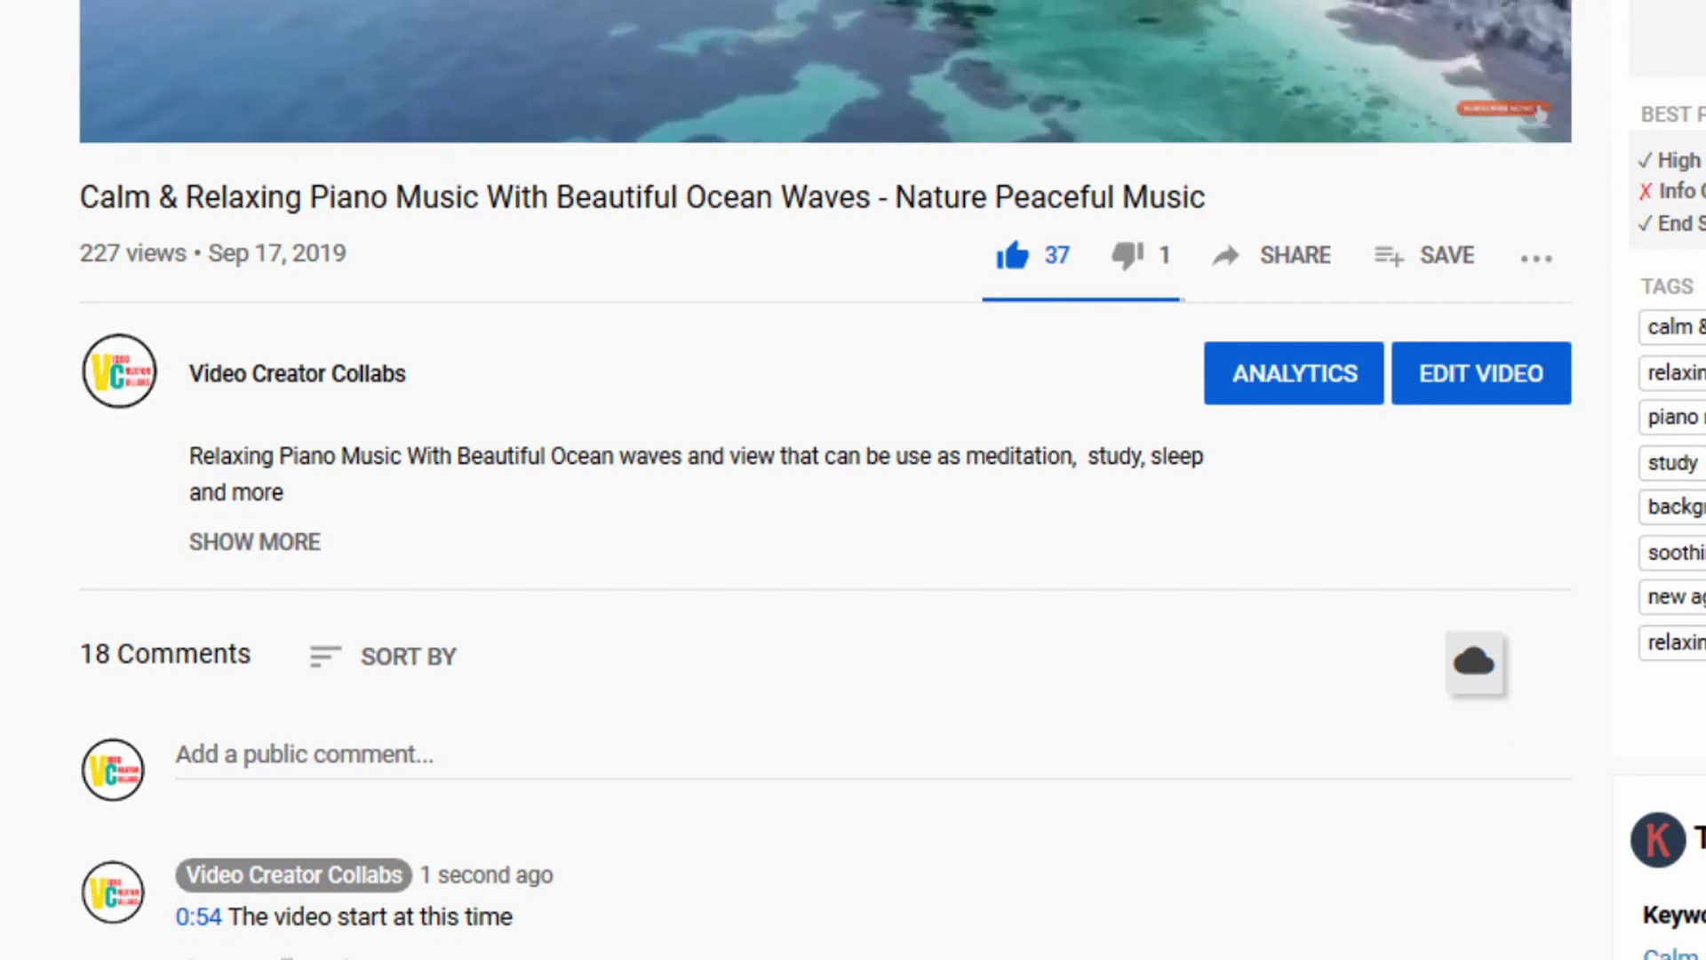
scroll(825, 480, down, 1)
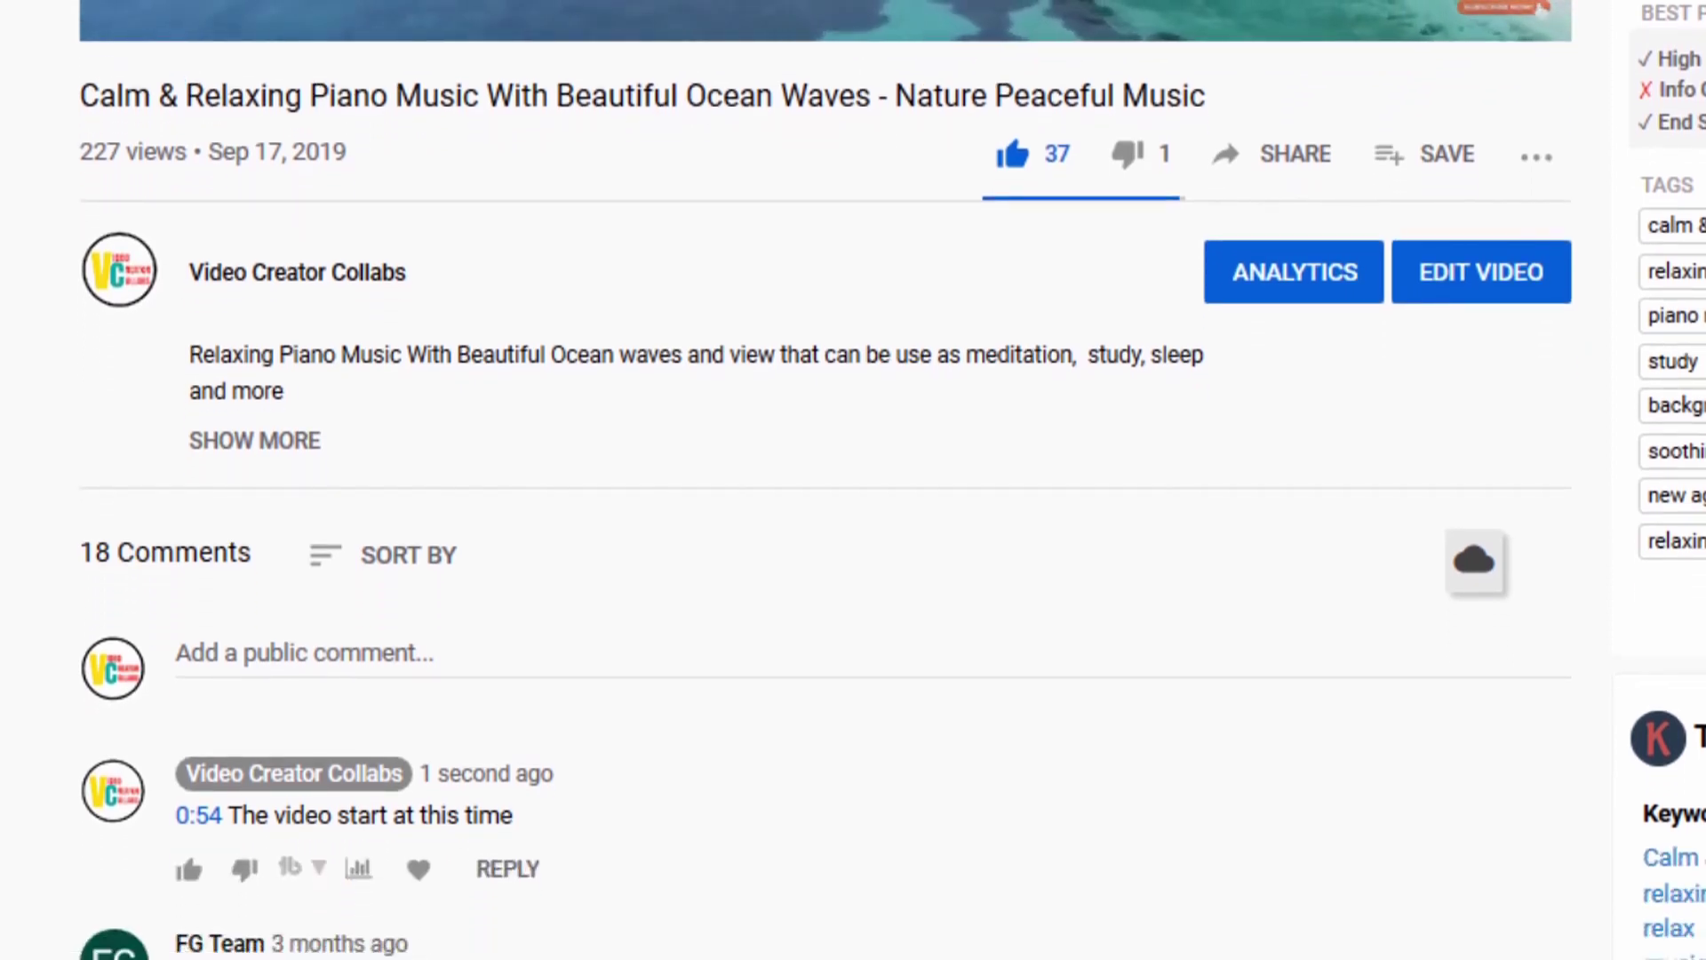
scroll(825, 480, down, 2)
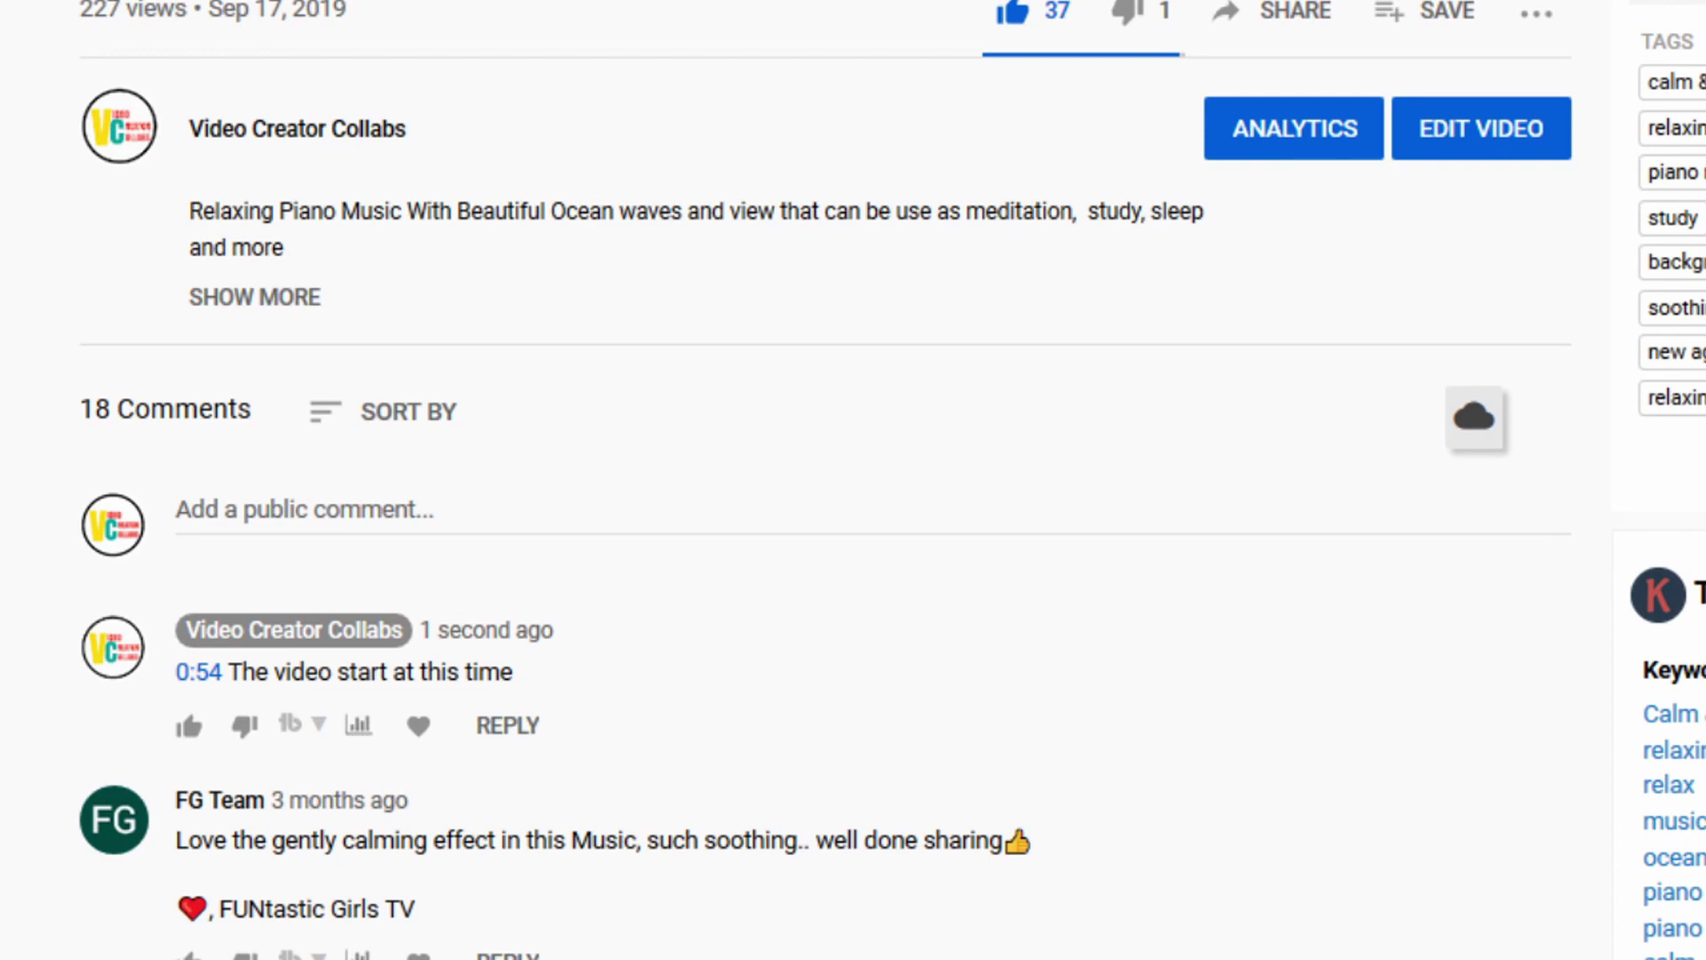
scroll(891, 480, down, 2)
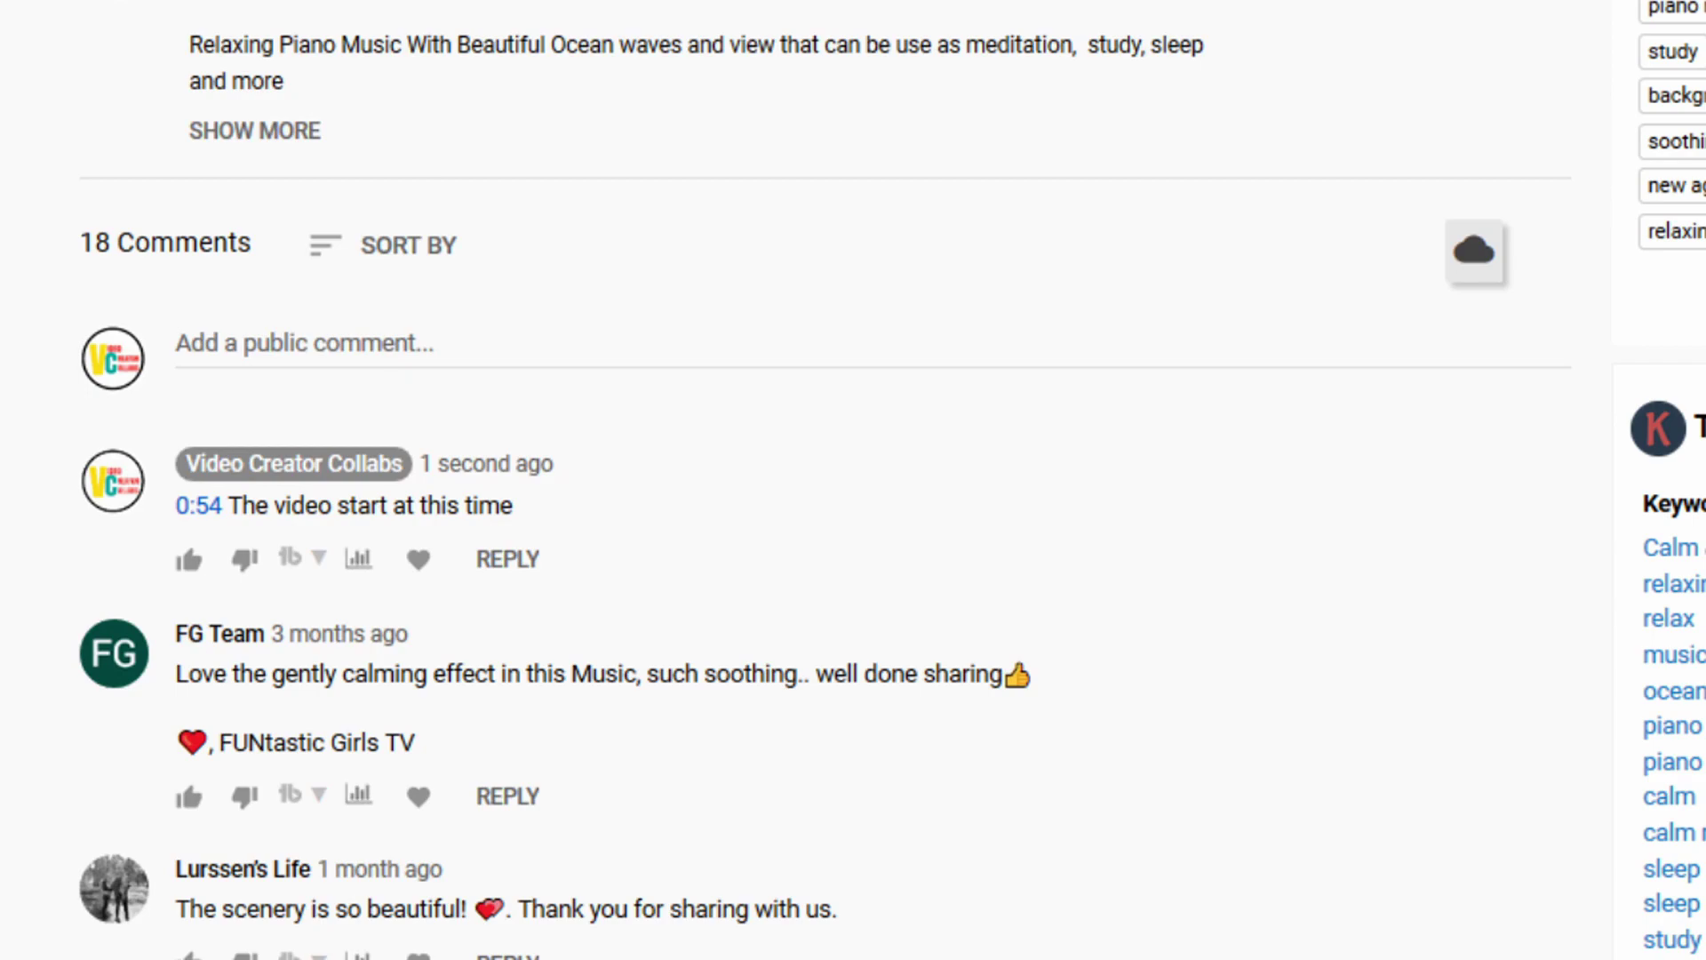
scroll(825, 480, up, 8)
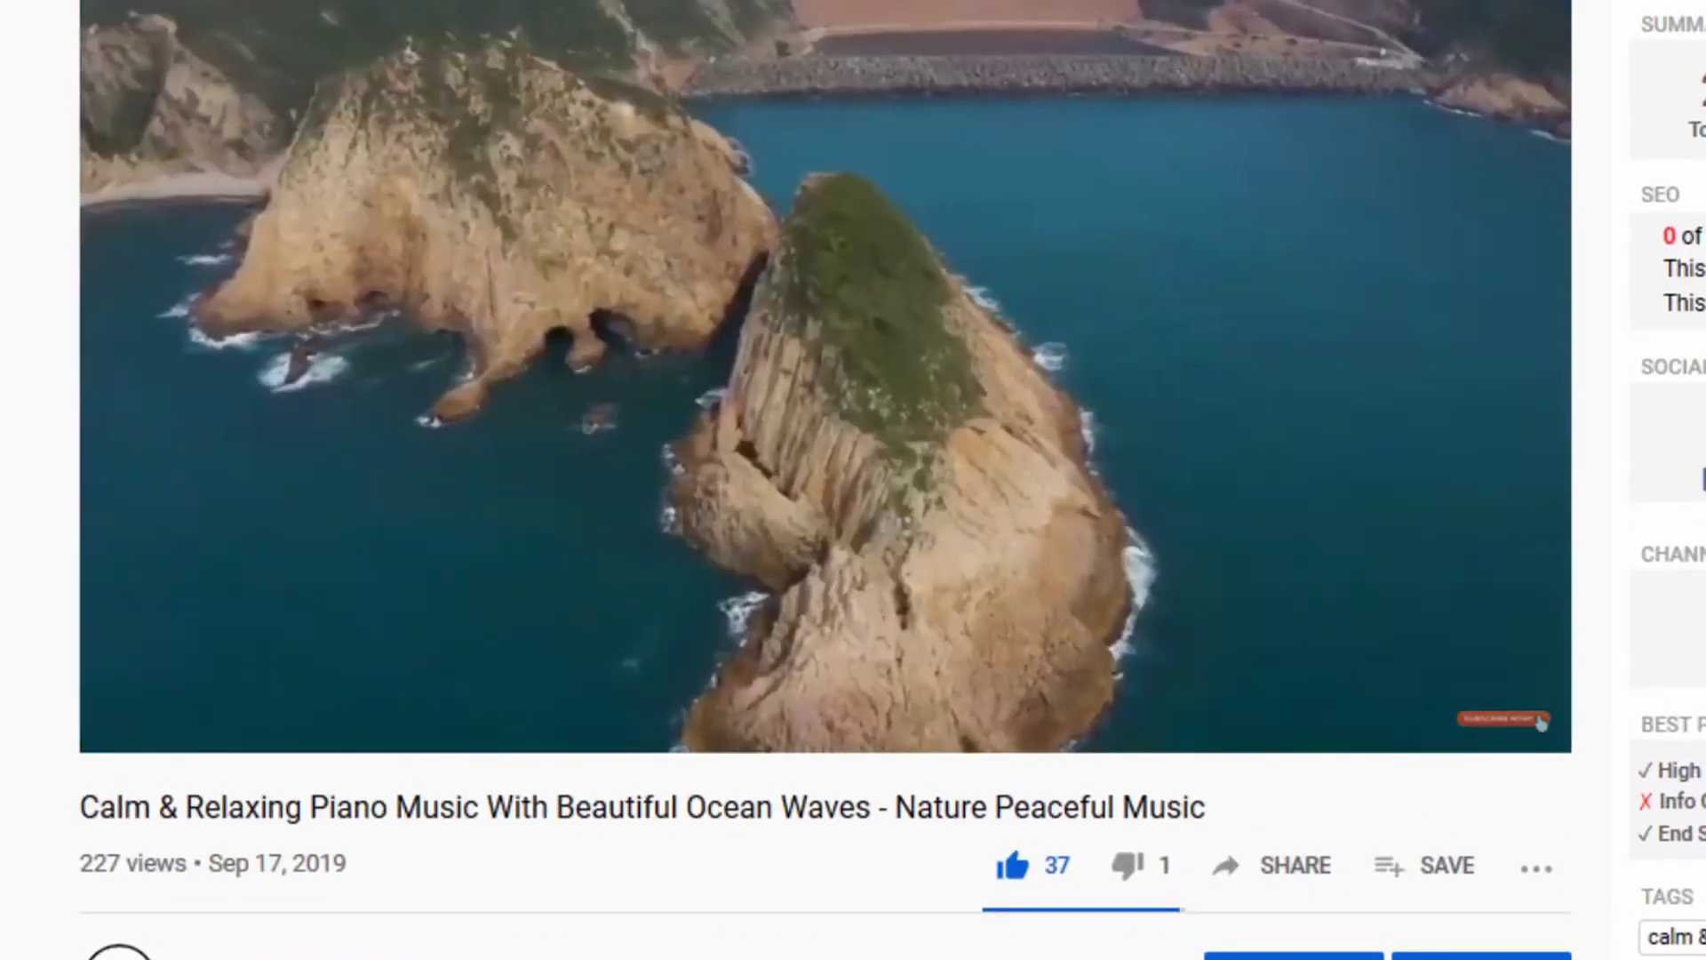
Step: Pause the video at 1:51 and start a second, empty public comment
mouse_move(1122, 403)
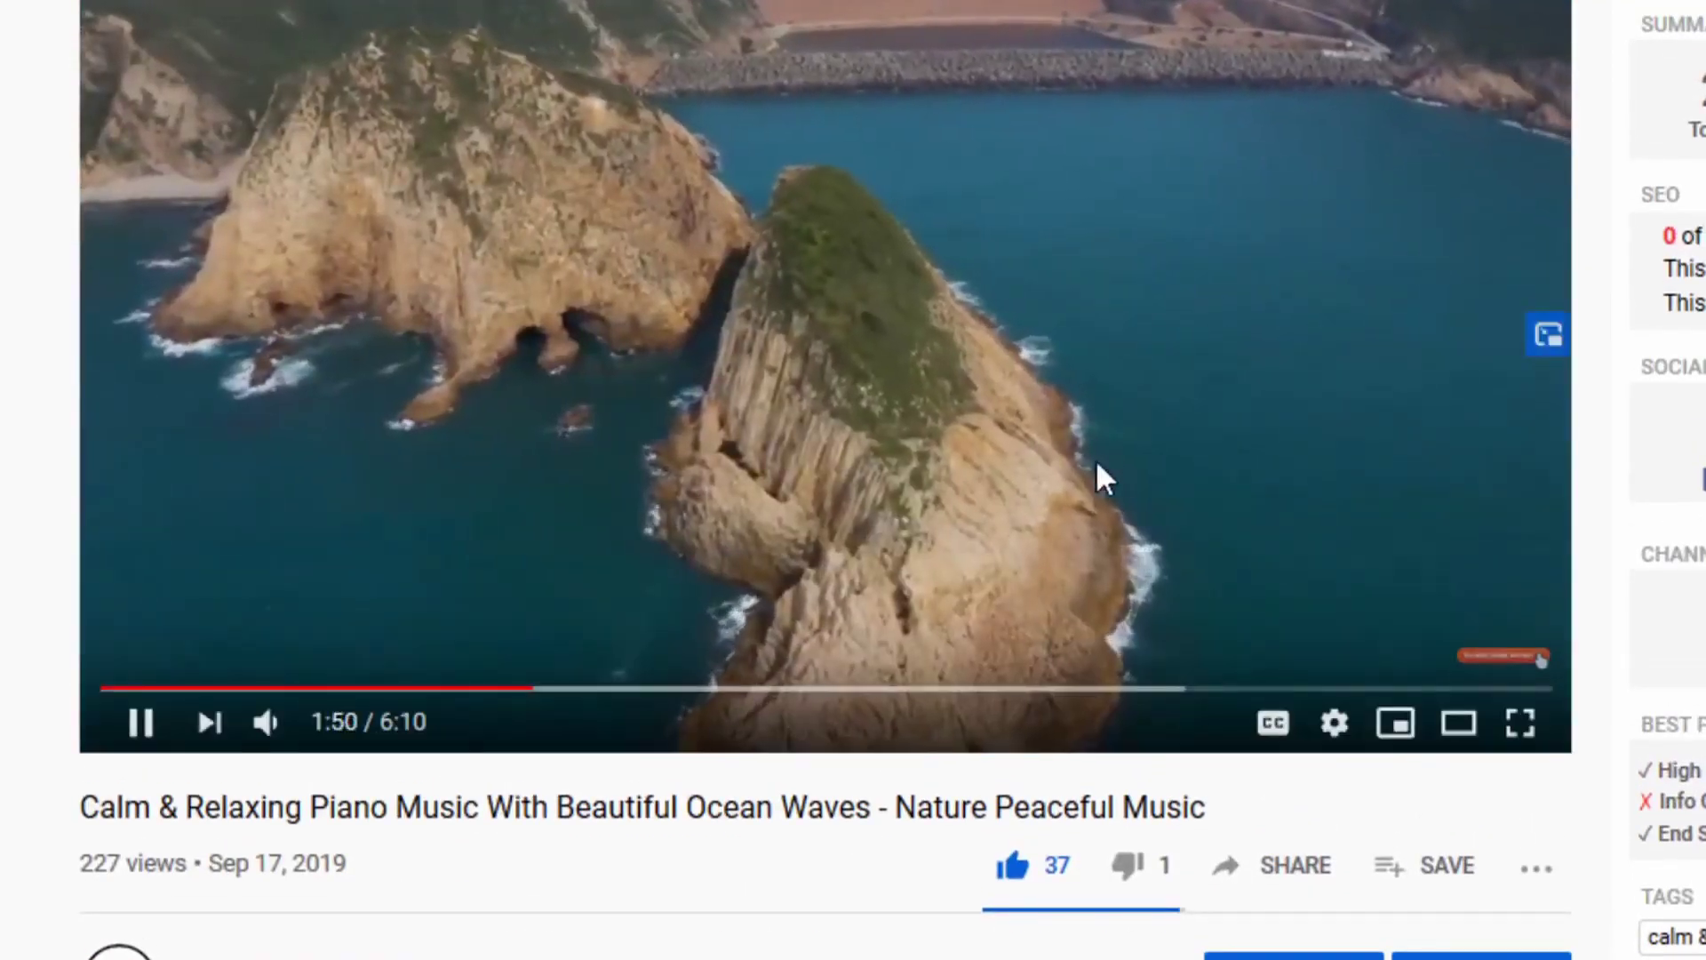
click(1016, 462)
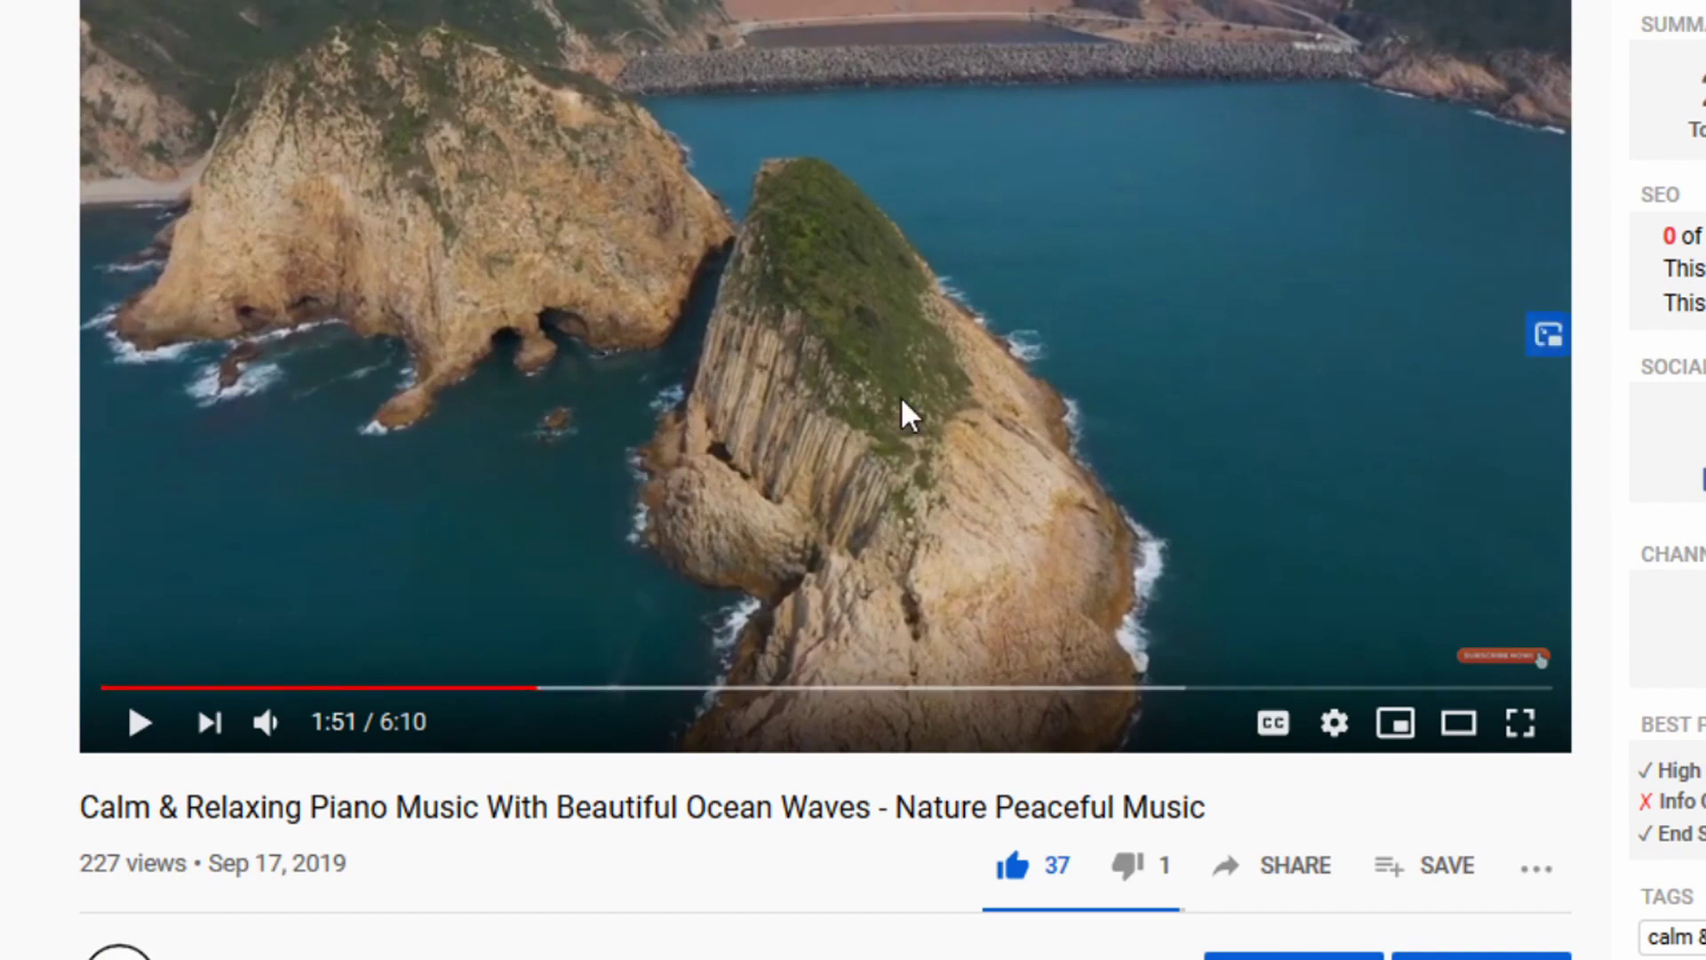
scroll(826, 480, down, 8)
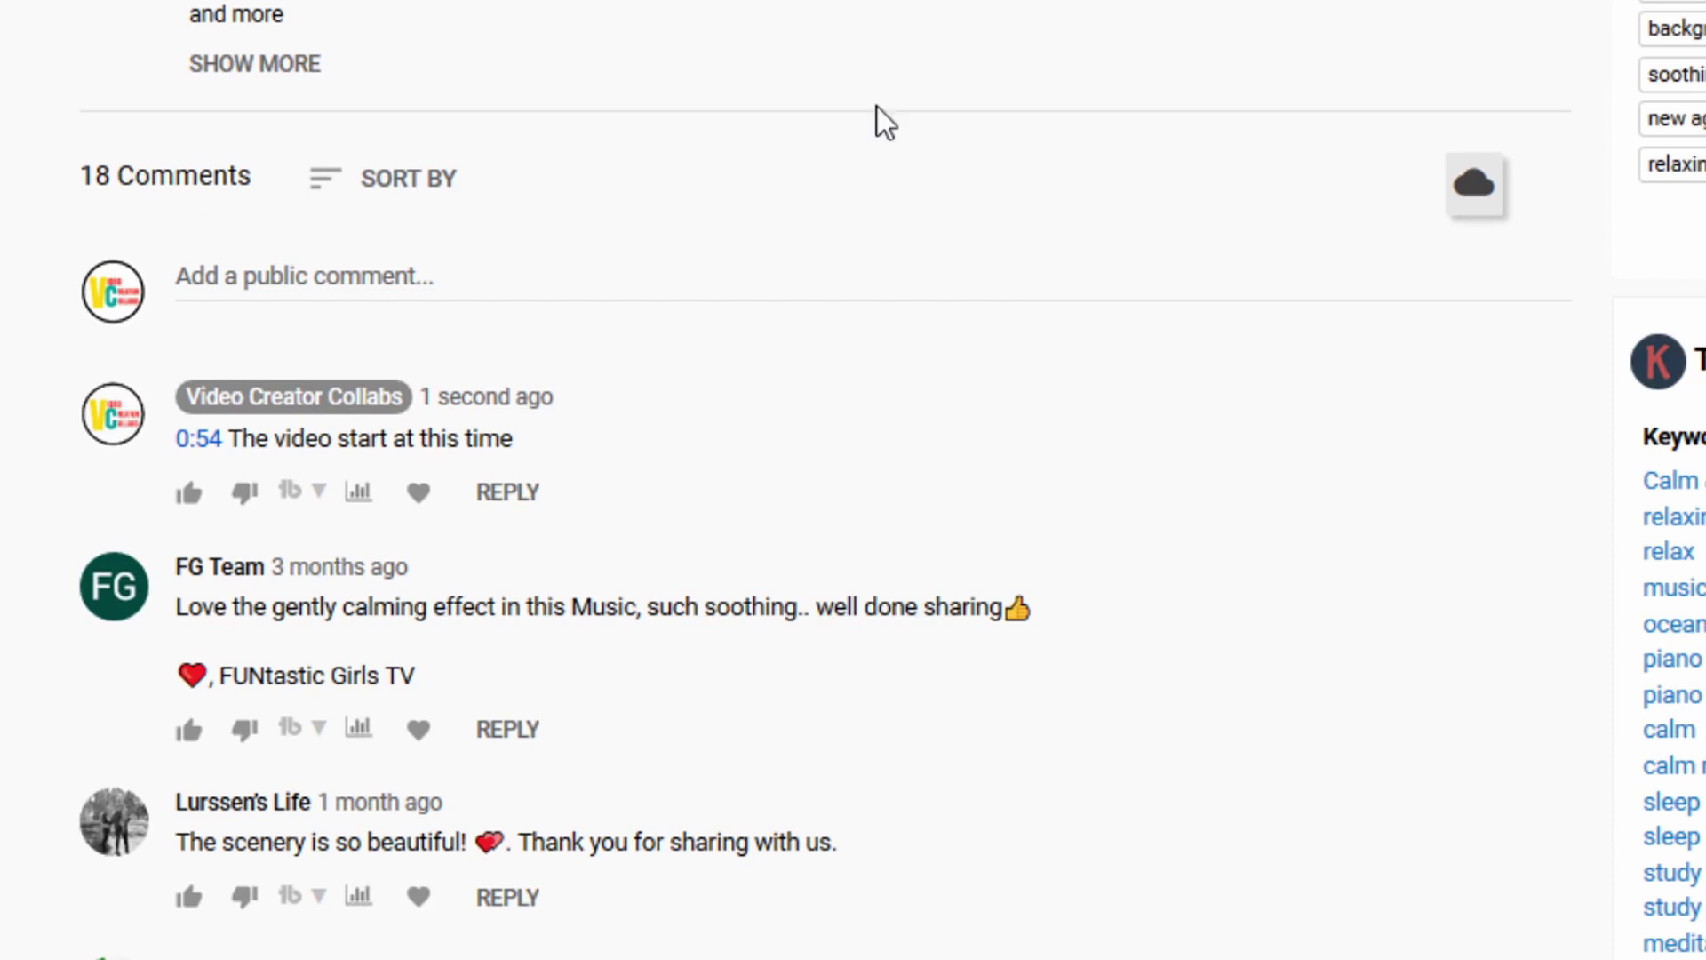
click(739, 283)
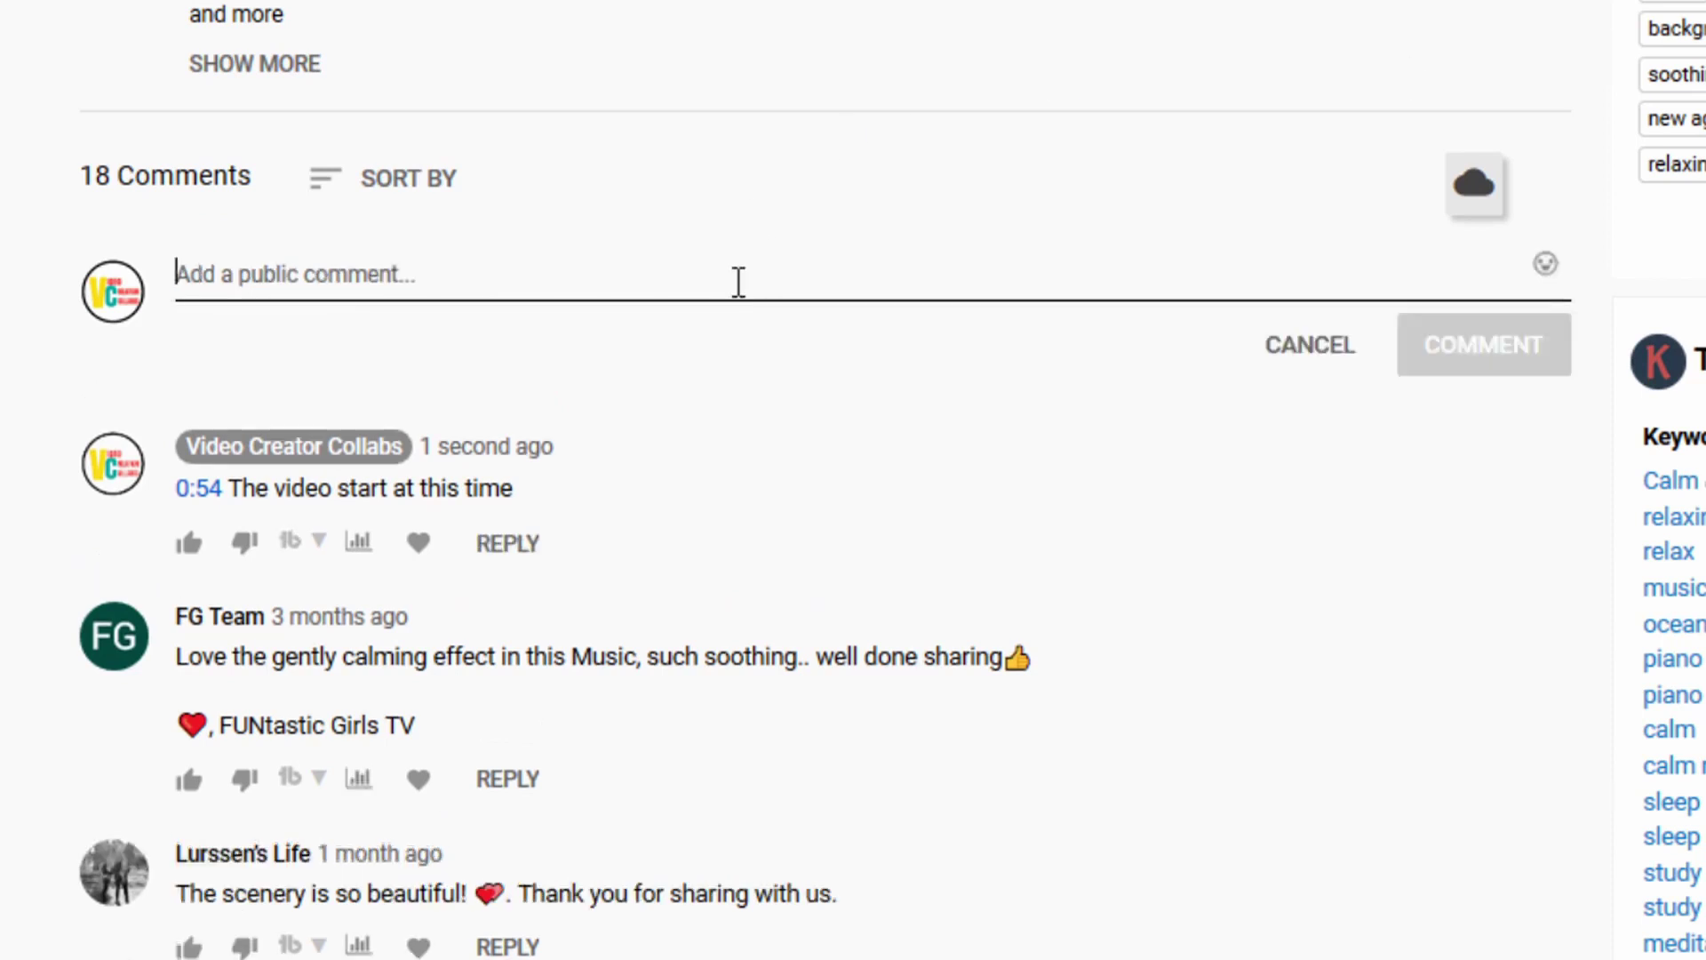
Step: Type '1:51 I am still watching the video and I like a lot', fixing the lowercase 'i', then show the emoji choices
text(1:51)
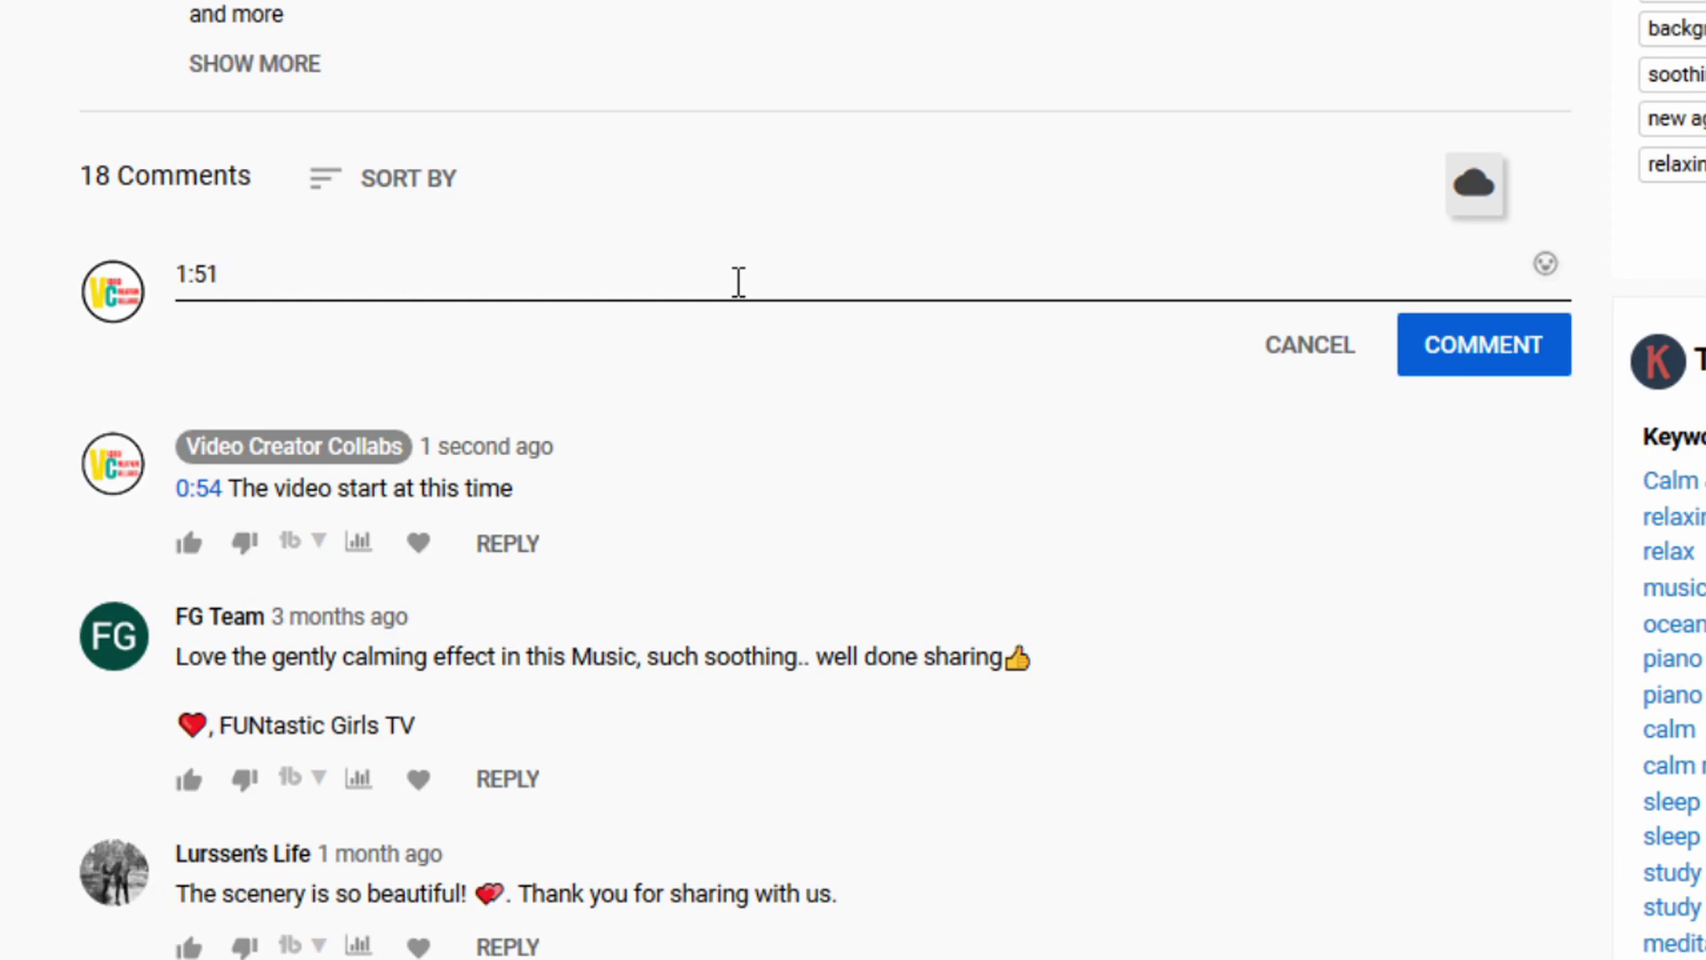
text( I am still watch)
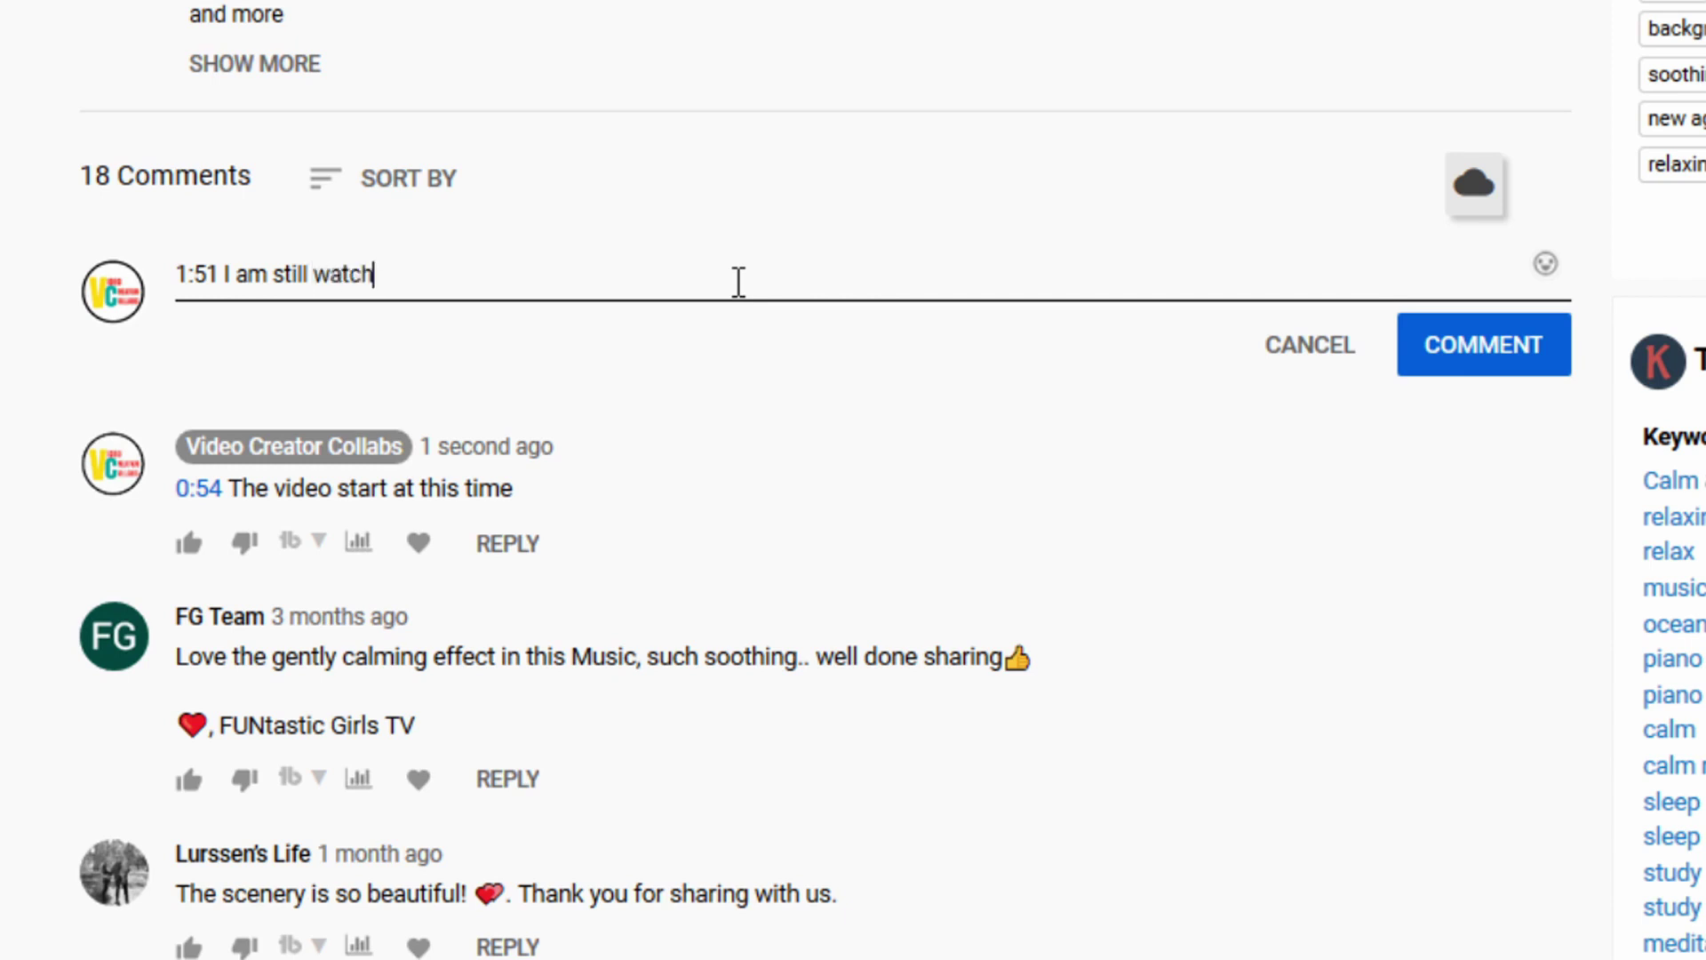
text(ing the video)
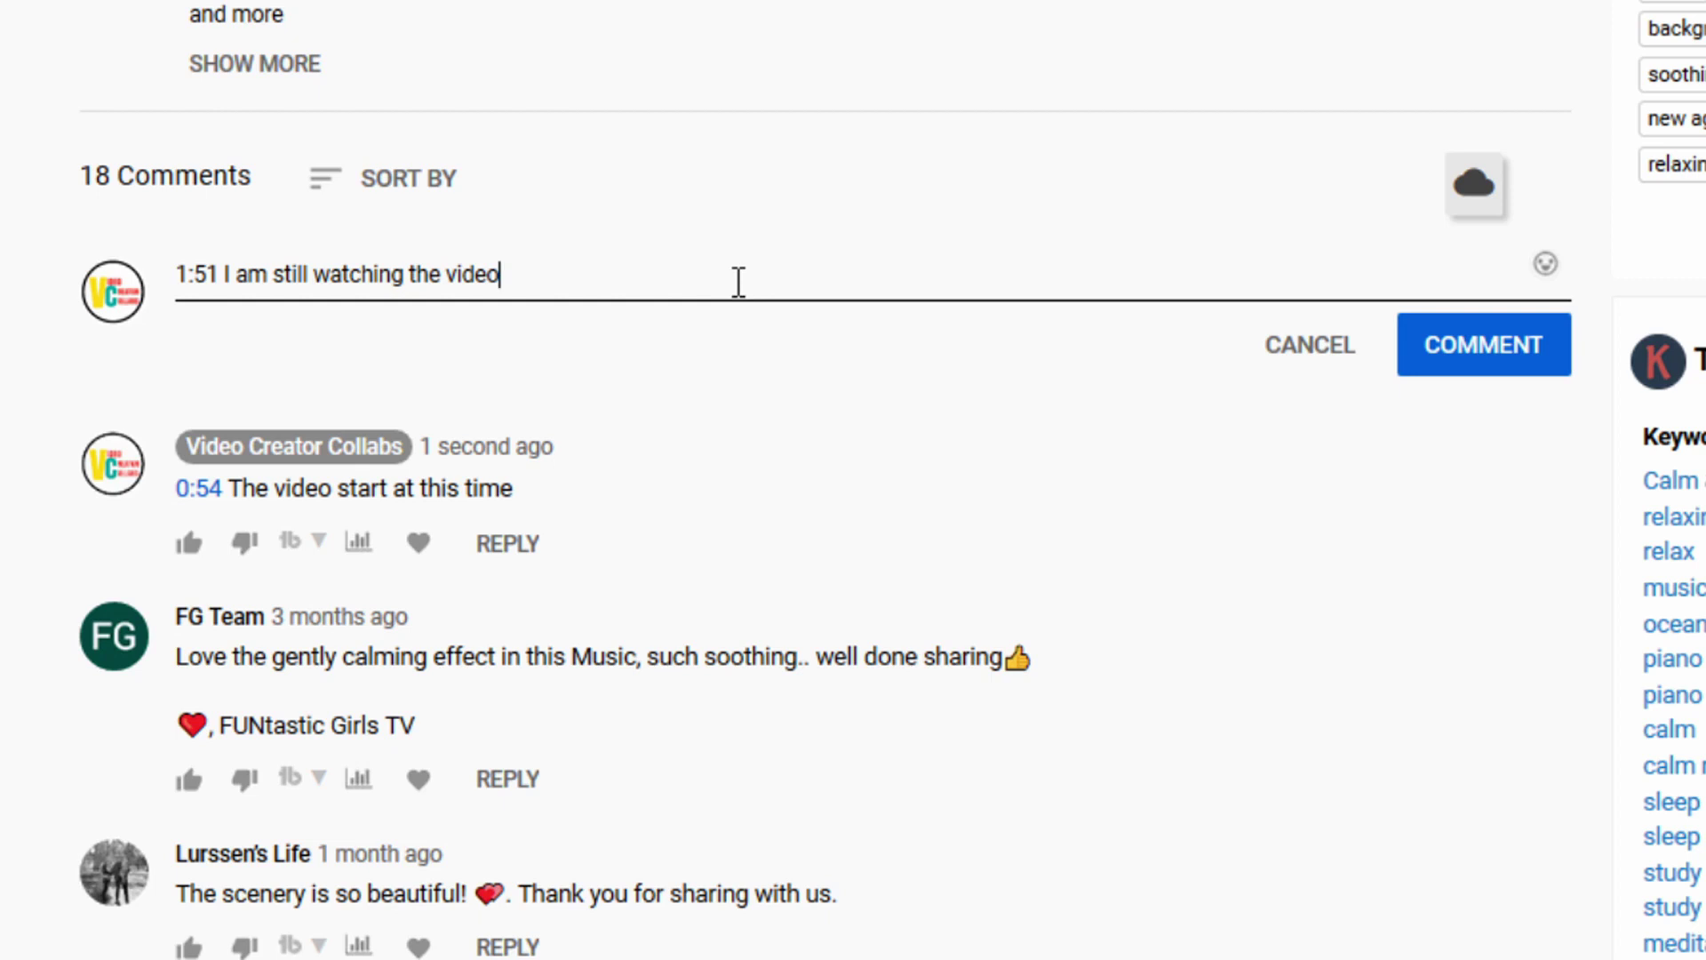
text( and i like a lot)
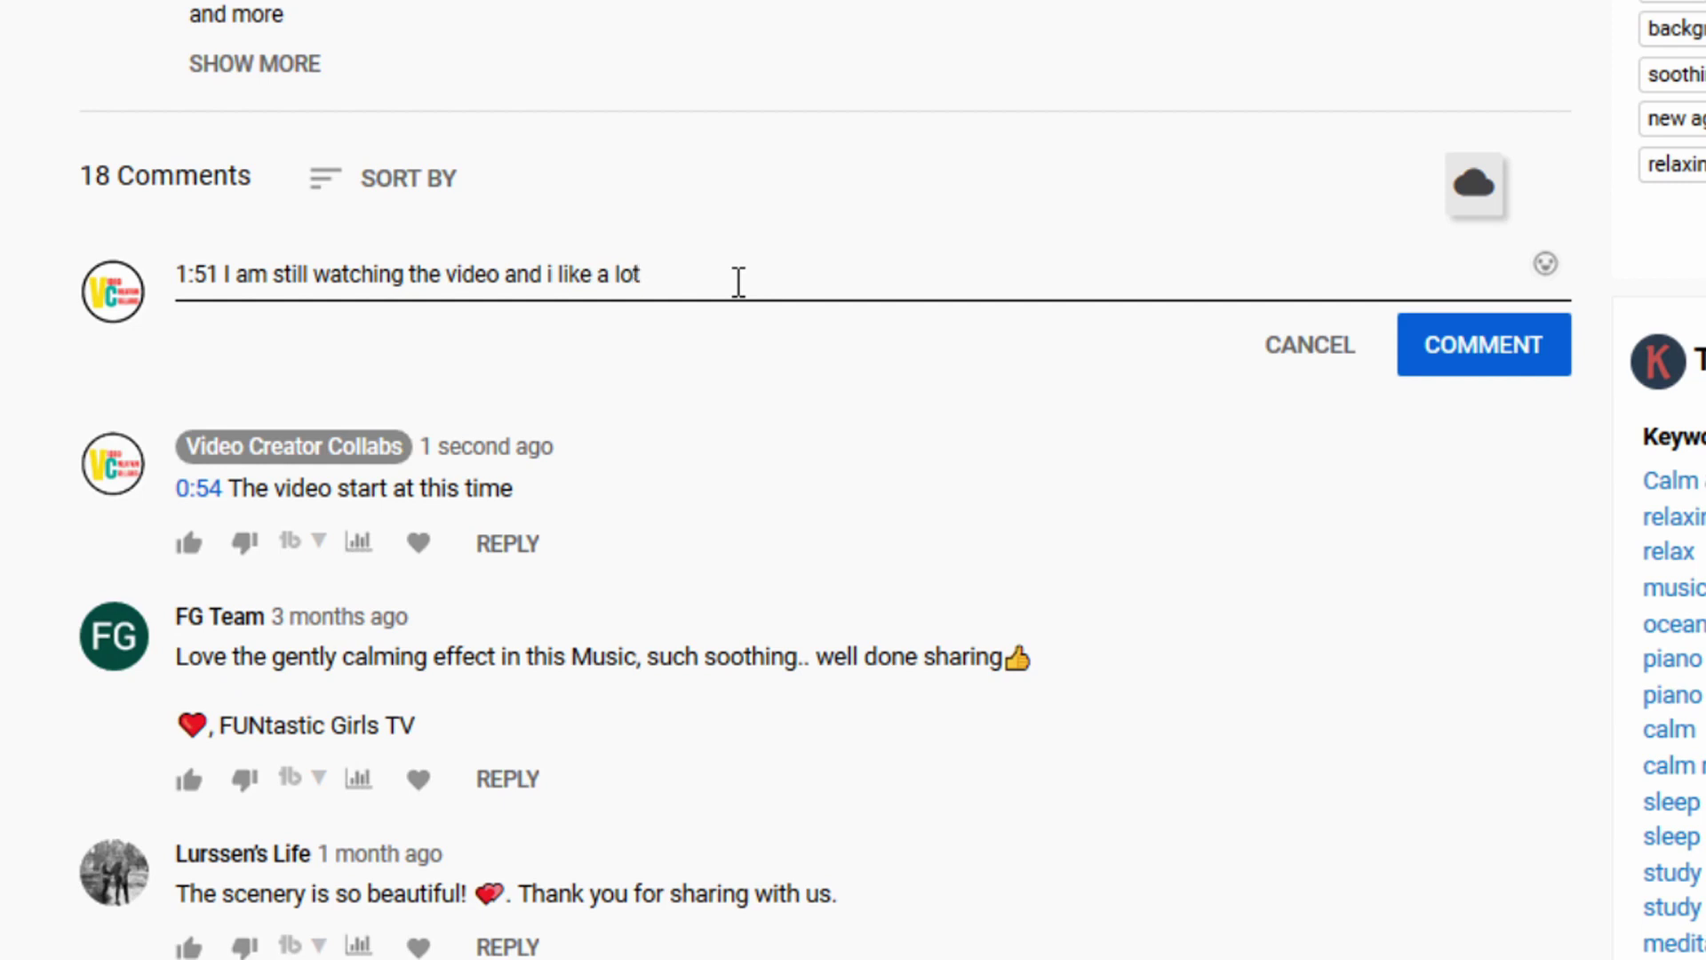
click(564, 273)
key(BackSpace)
key(BackSpace)
click(1545, 271)
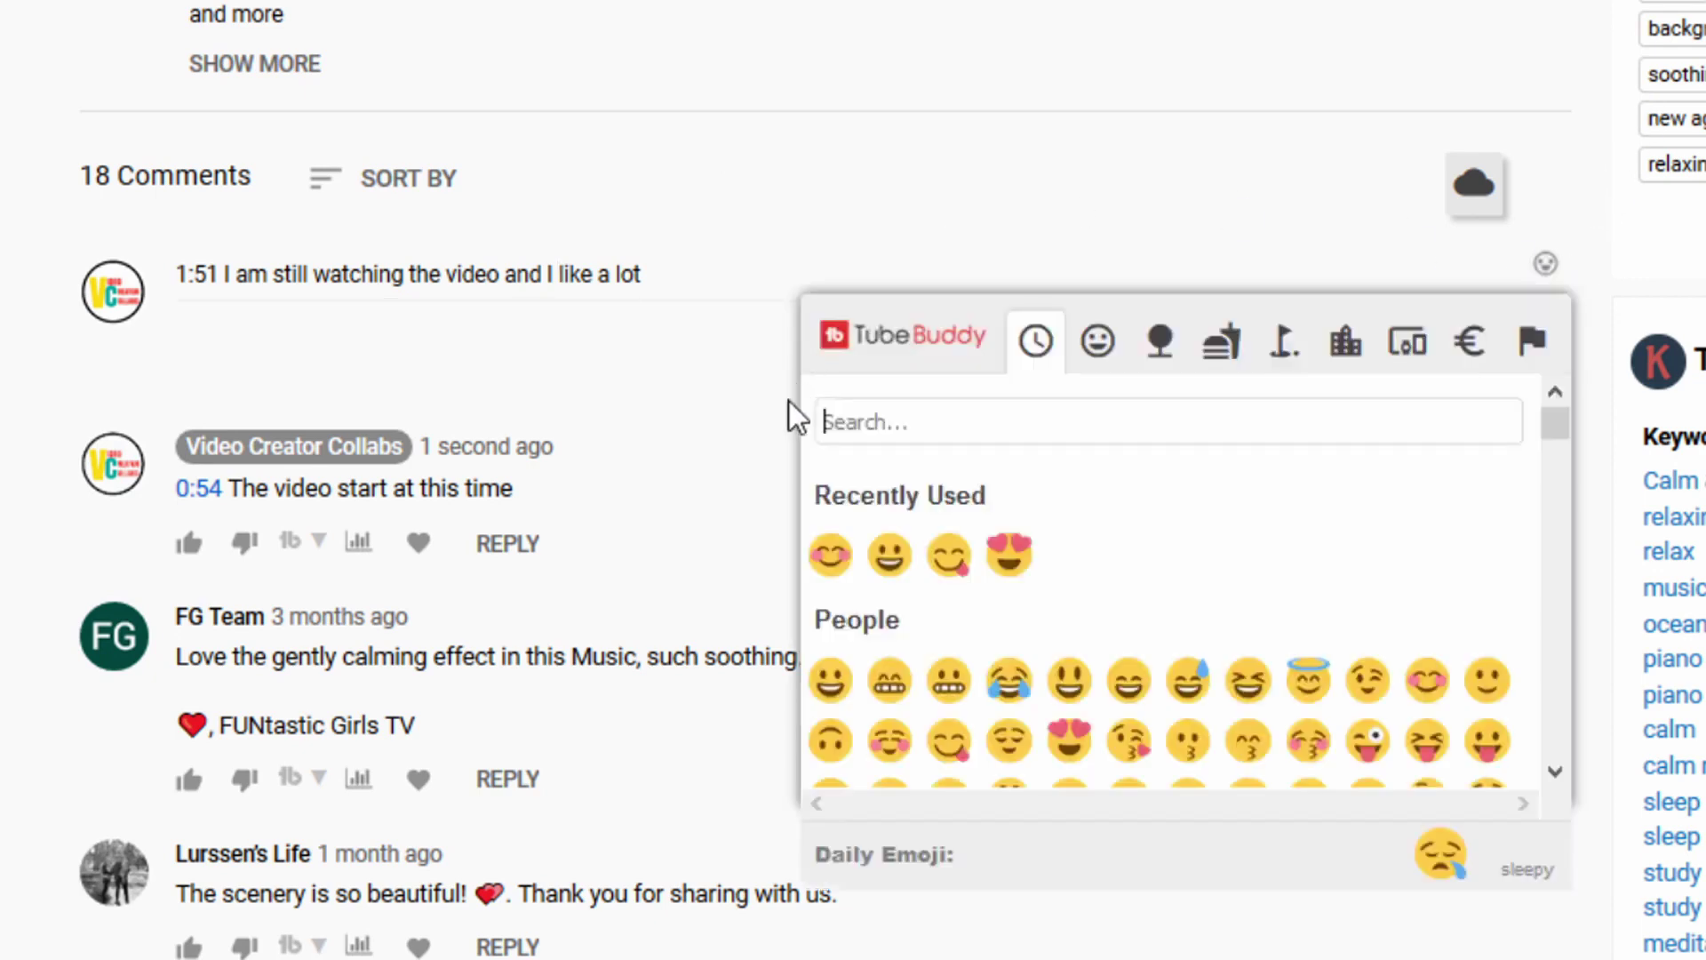
Step: End the 1:51 comment with a heart-eyes emoji, post it, and jump playback via its timestamp
click(1002, 562)
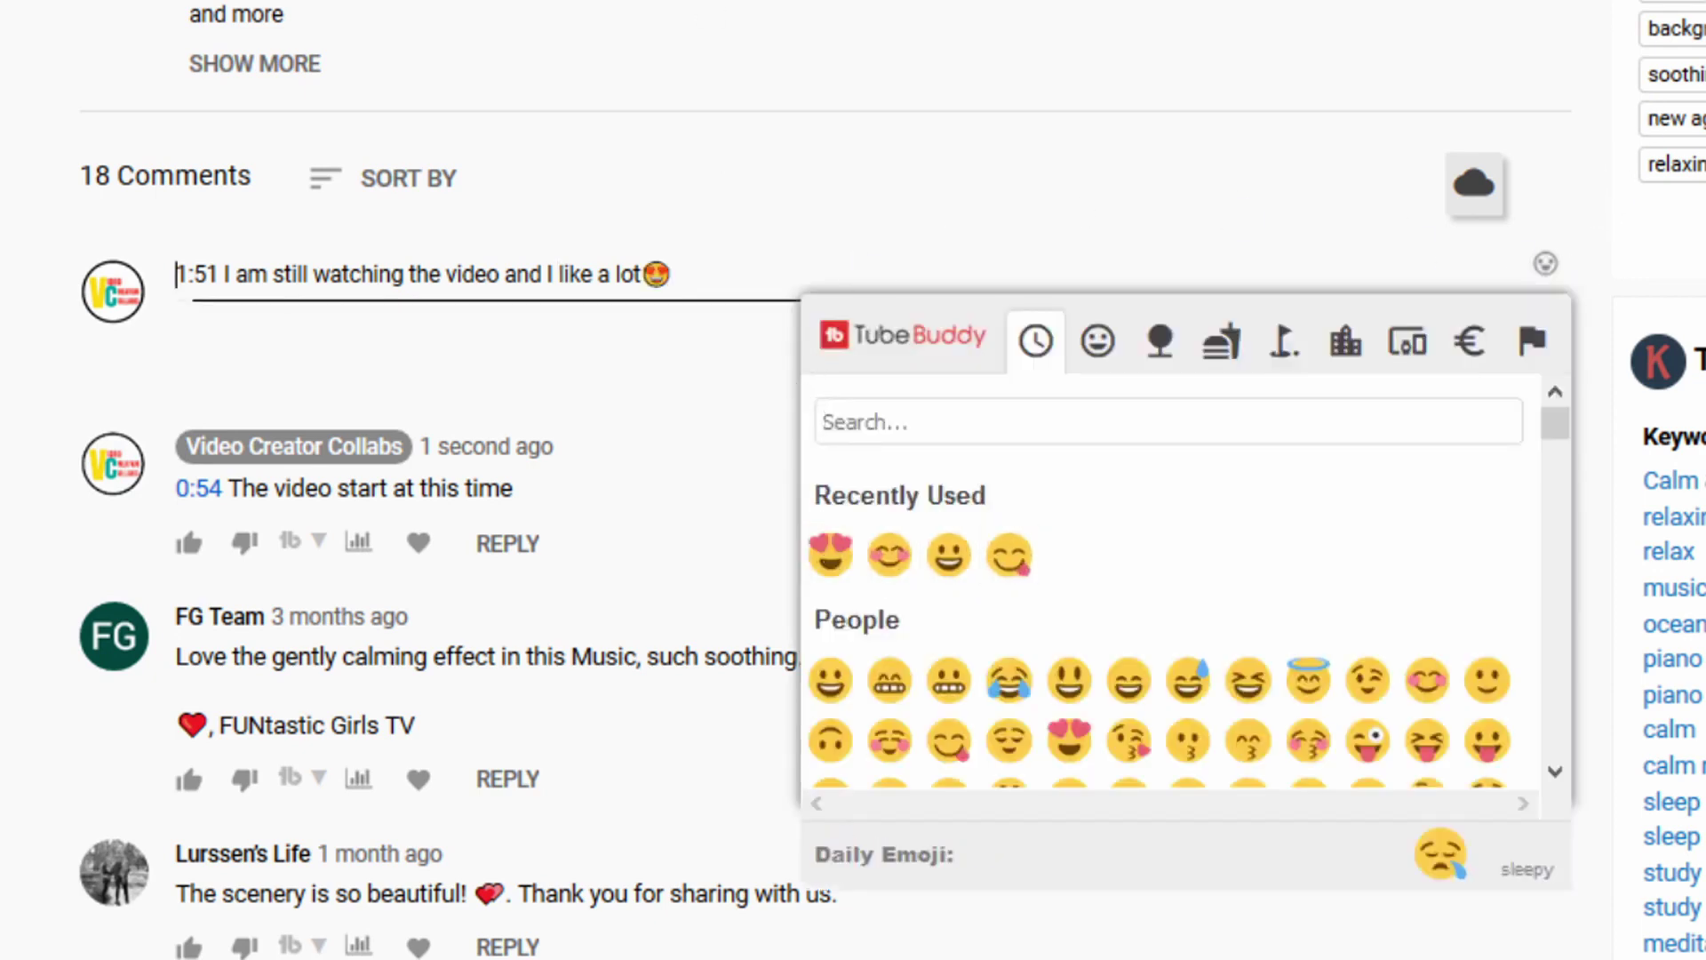
click(681, 207)
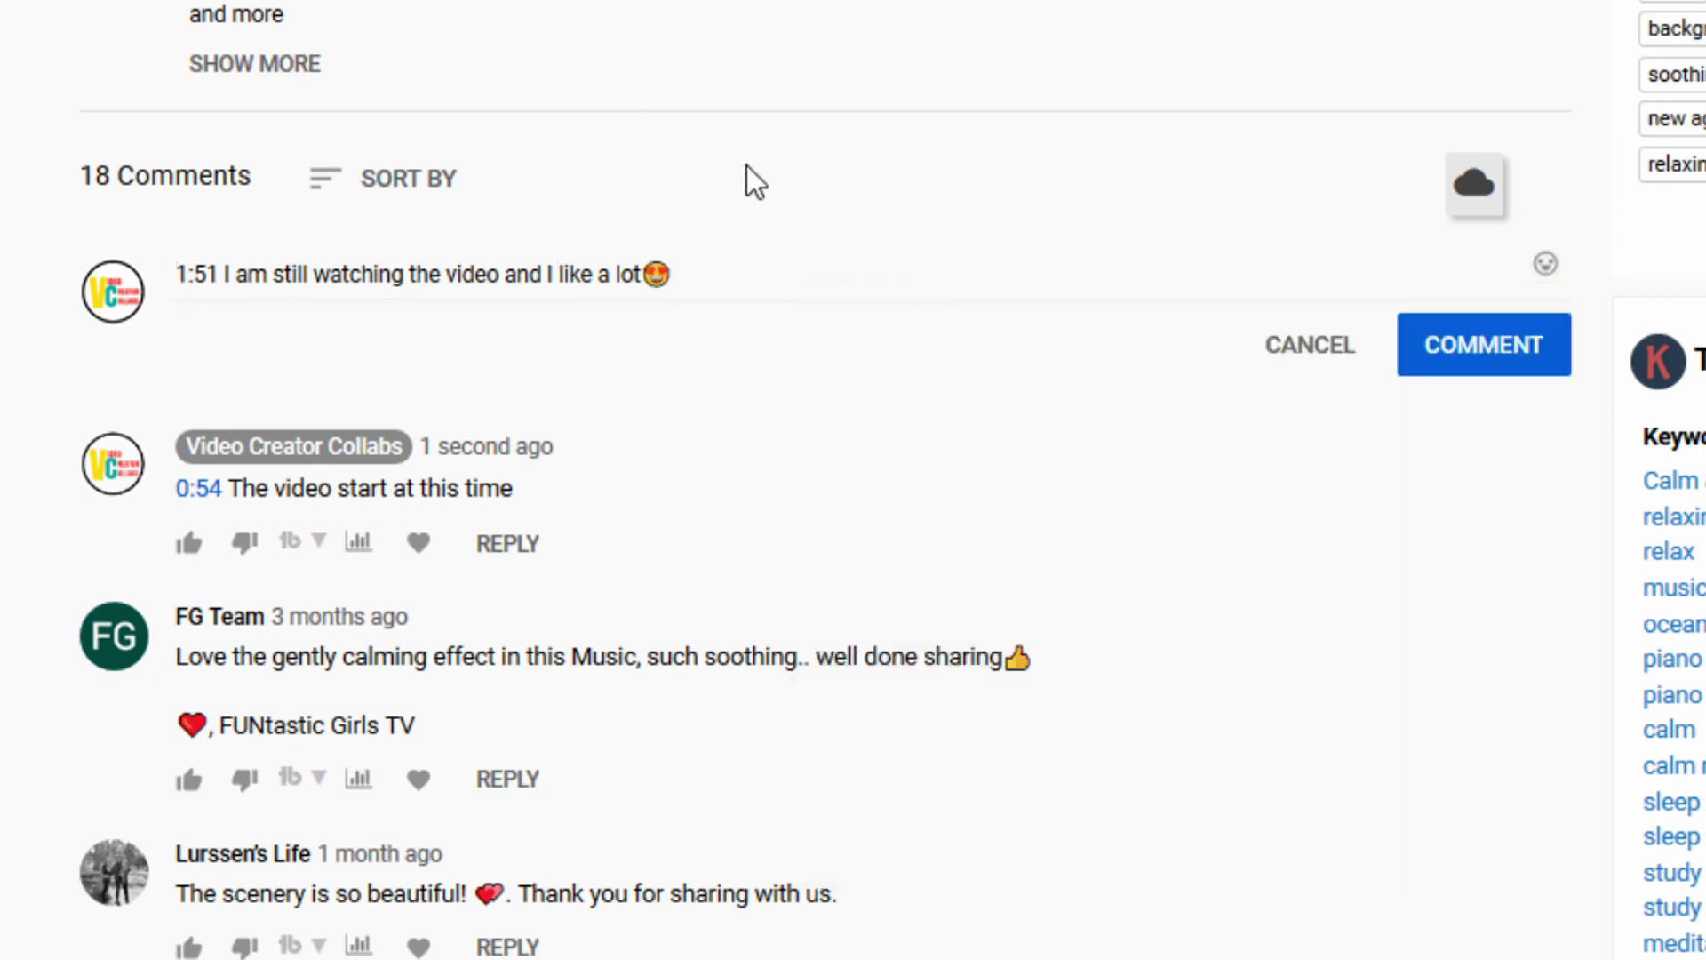
click(1475, 356)
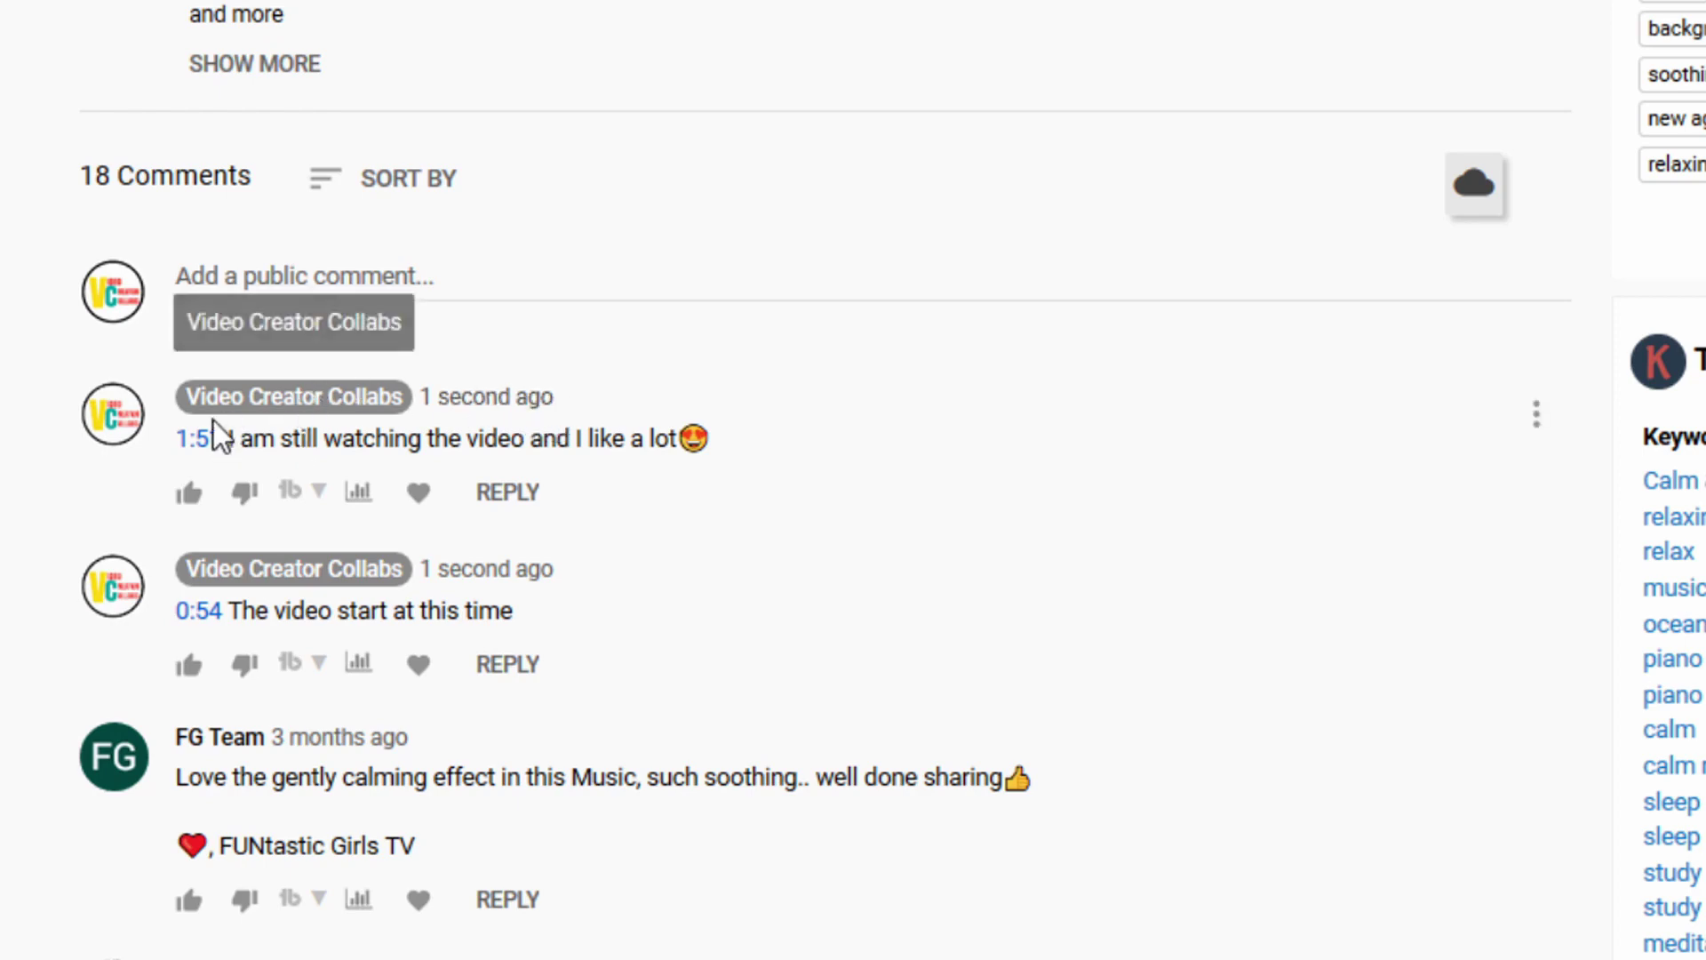
click(203, 442)
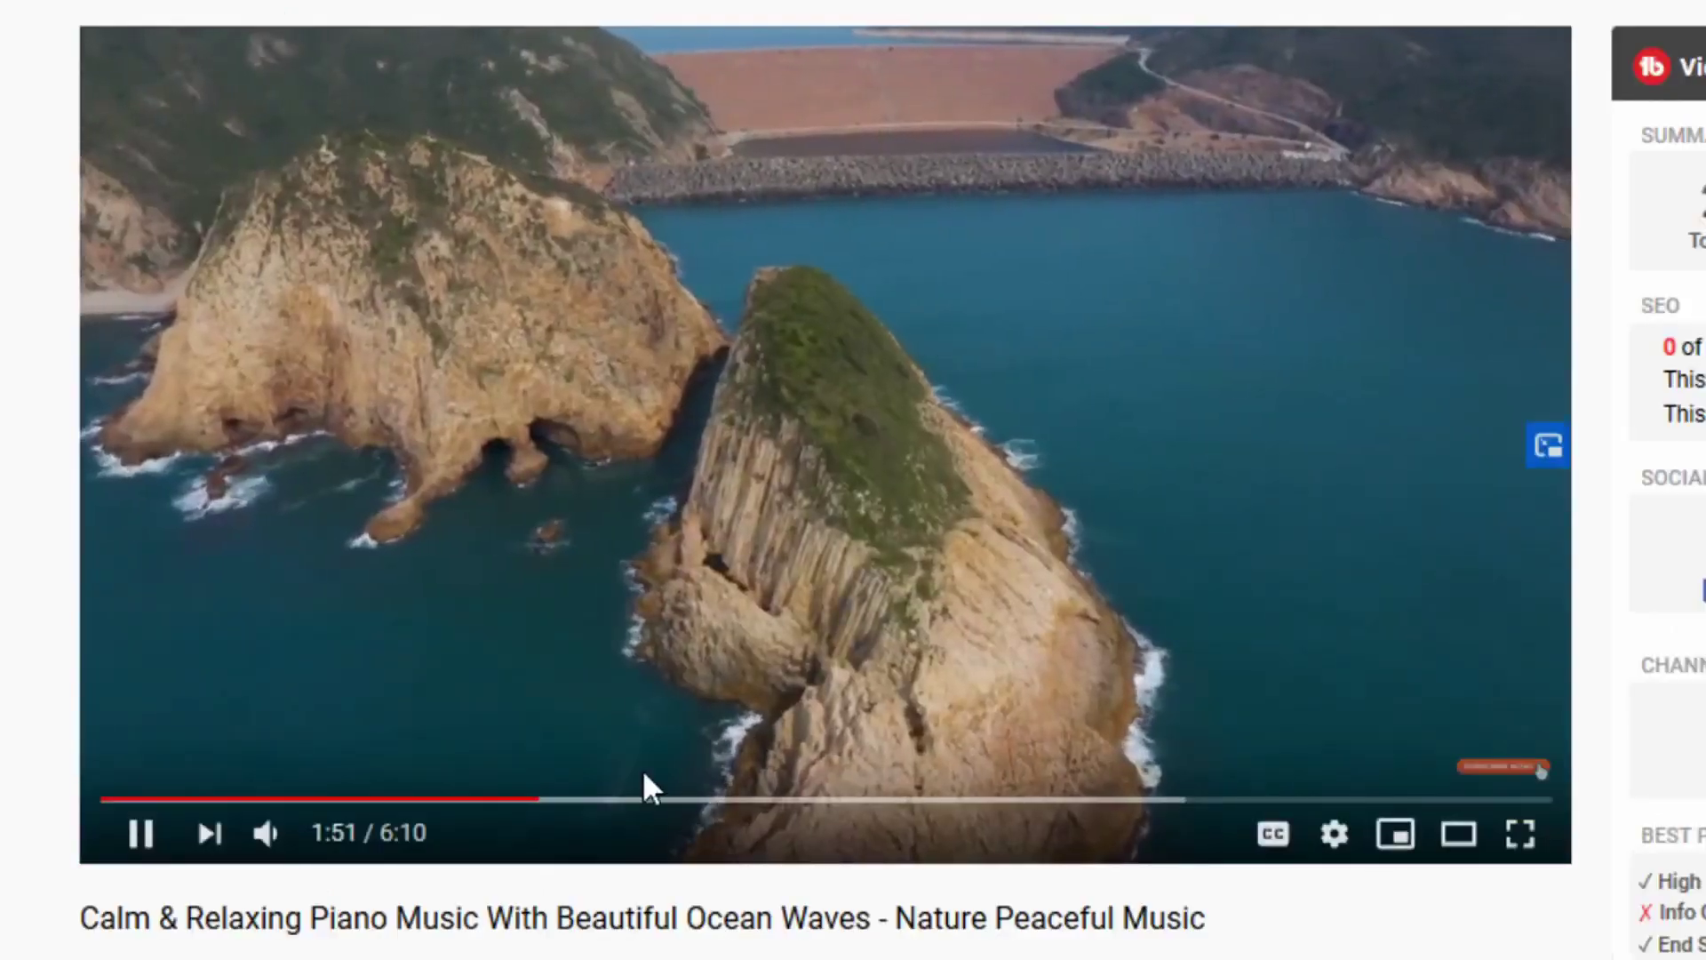